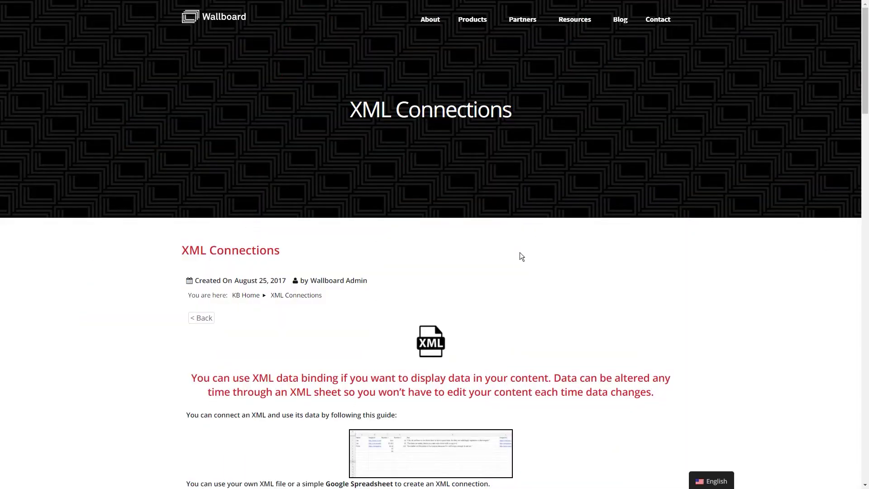
- Scroll the XML Connections guide and select the spreadsheets.google.com/feeds/list template URL
scroll(521, 271, down, 5)
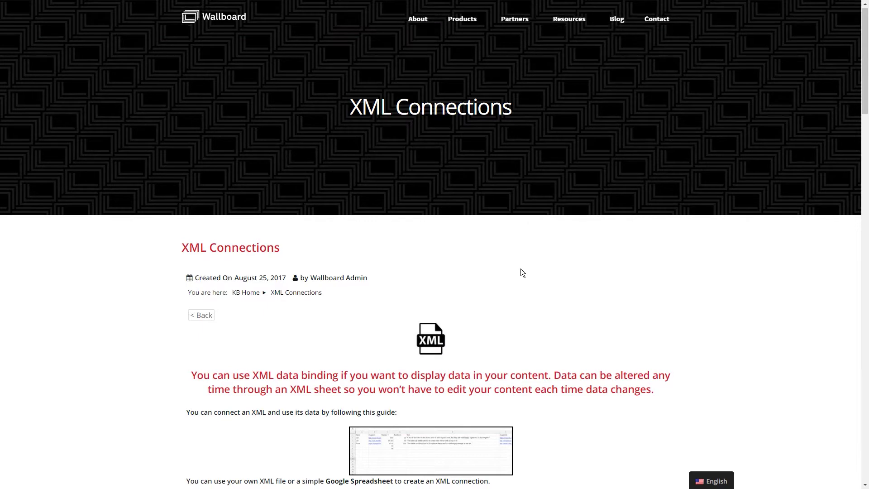
scroll(520, 272, down, 1)
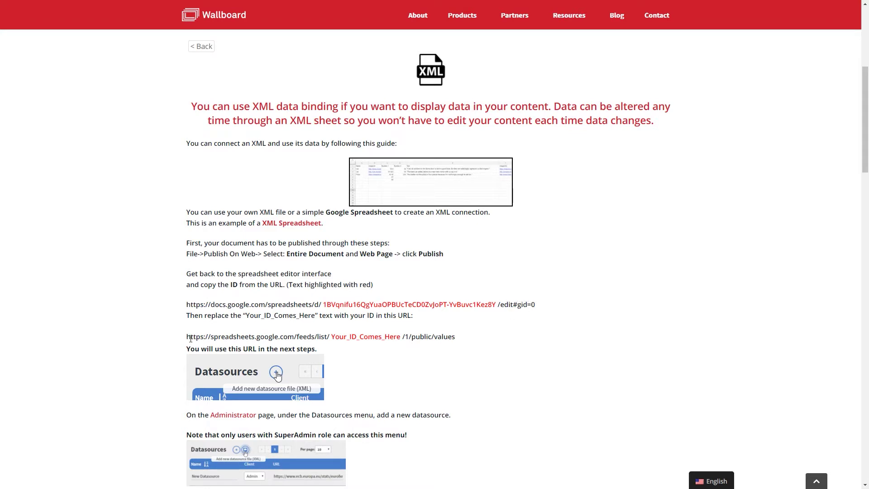
drag(188, 337, 456, 337)
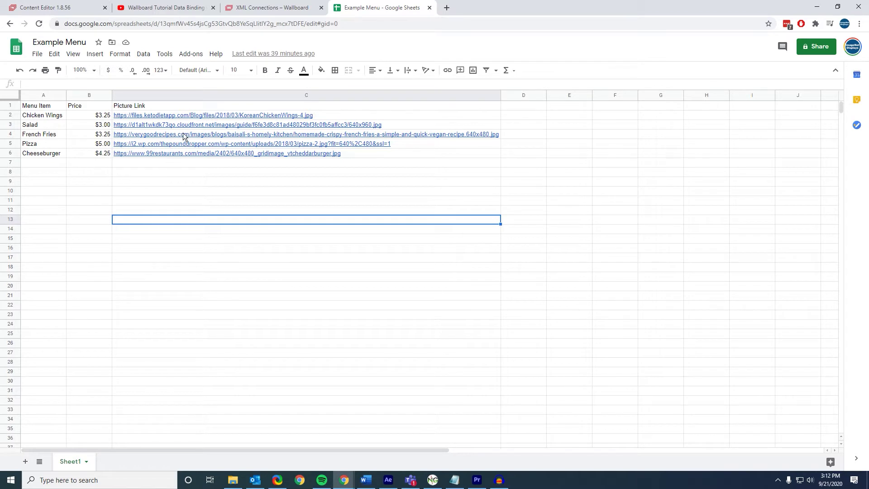
- Publish the entire Example Menu document to the web as a web page
mouse_move(179, 158)
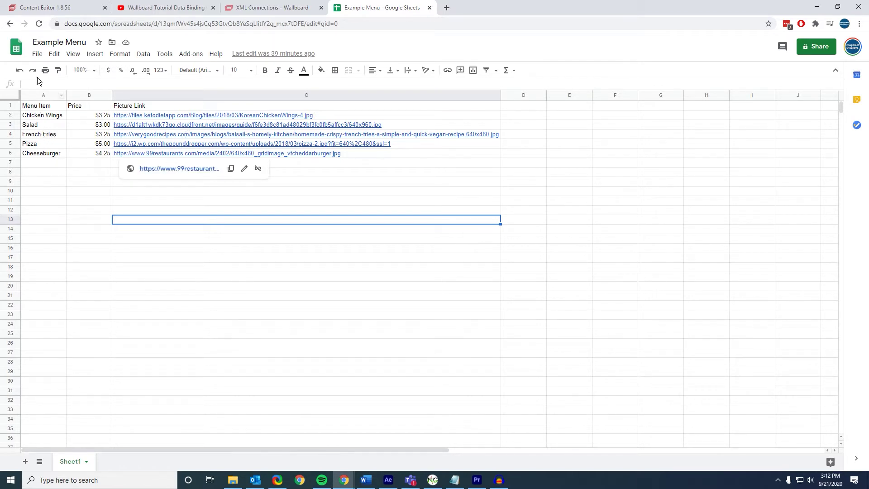
click(38, 54)
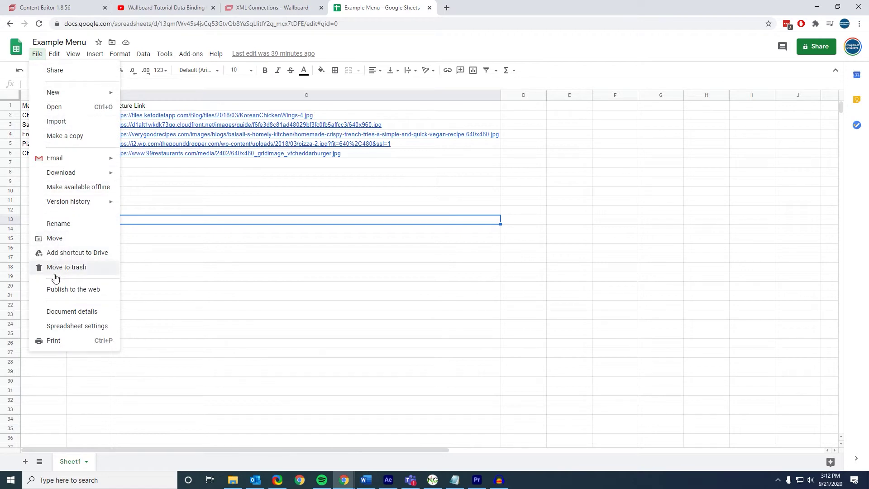
click(55, 288)
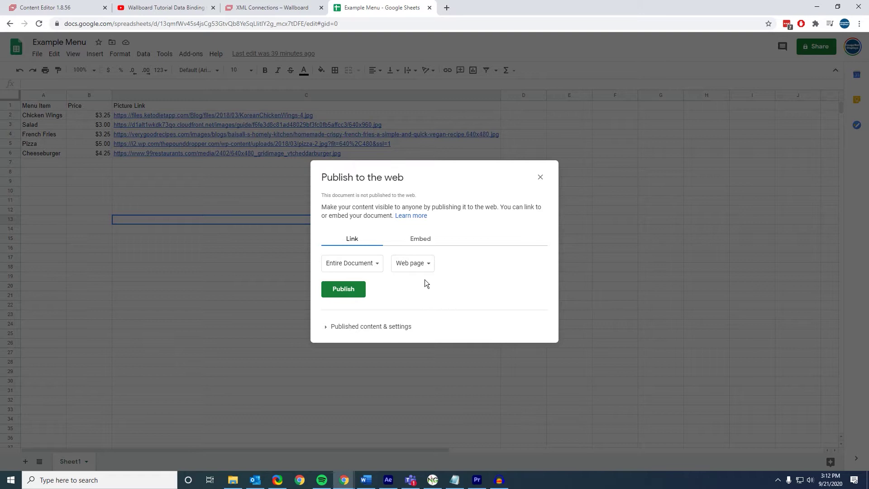
click(354, 288)
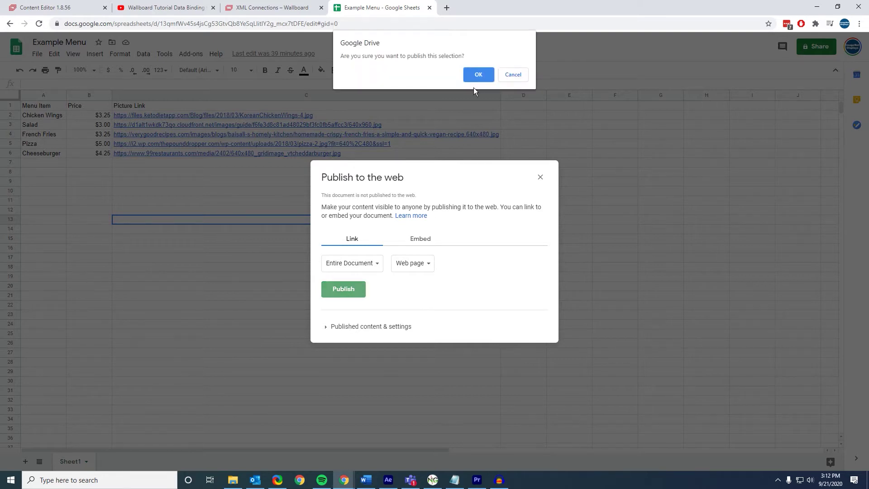
click(478, 74)
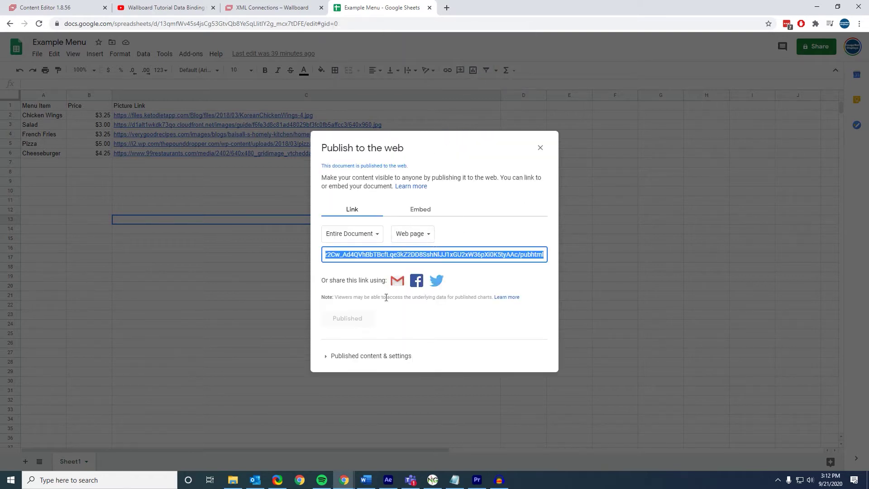
click(541, 148)
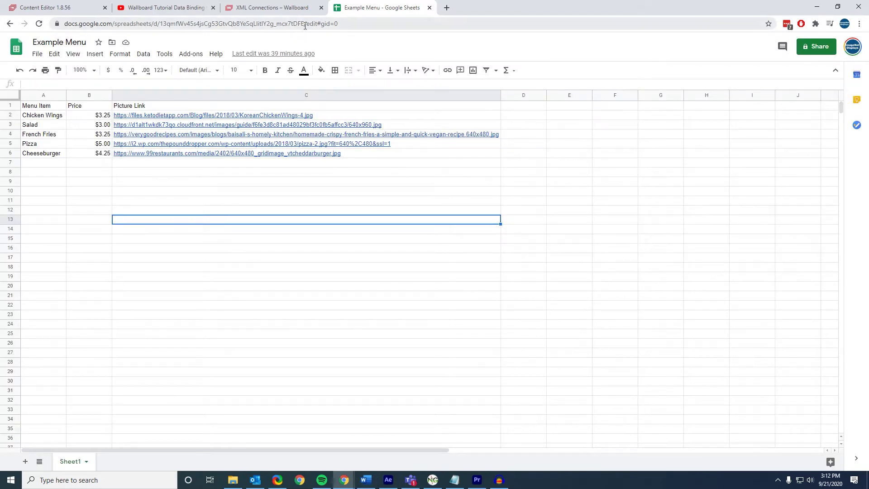
- Replace the feed URL's ID in Notepad with the Example Menu sheet ID, then select the URL
drag(304, 23, 161, 32)
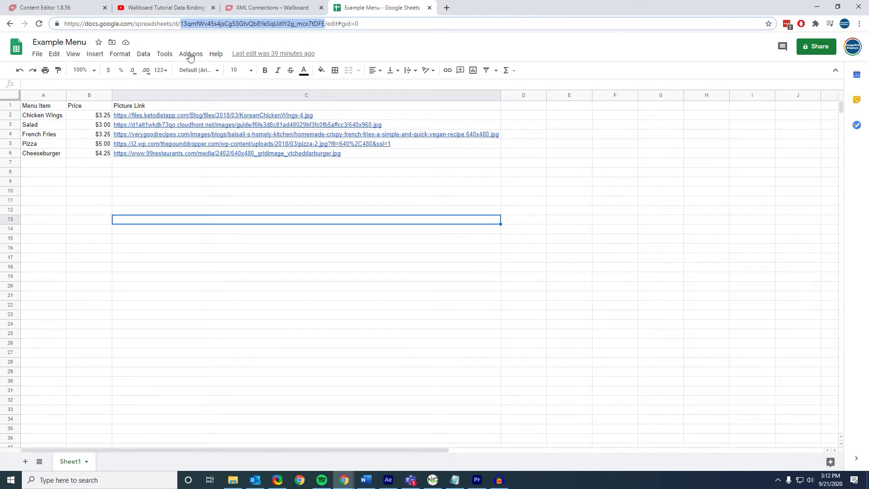
click(455, 479)
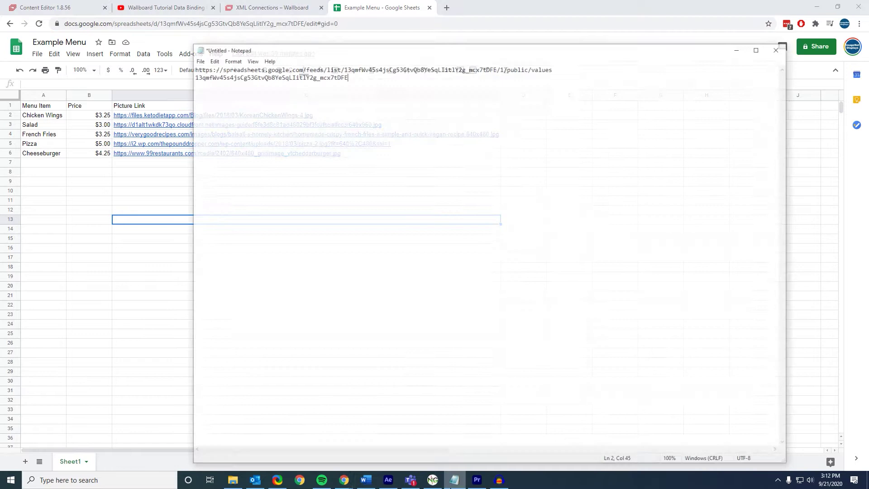
drag(345, 63, 163, 56)
key(ctrl+c)
key(End)
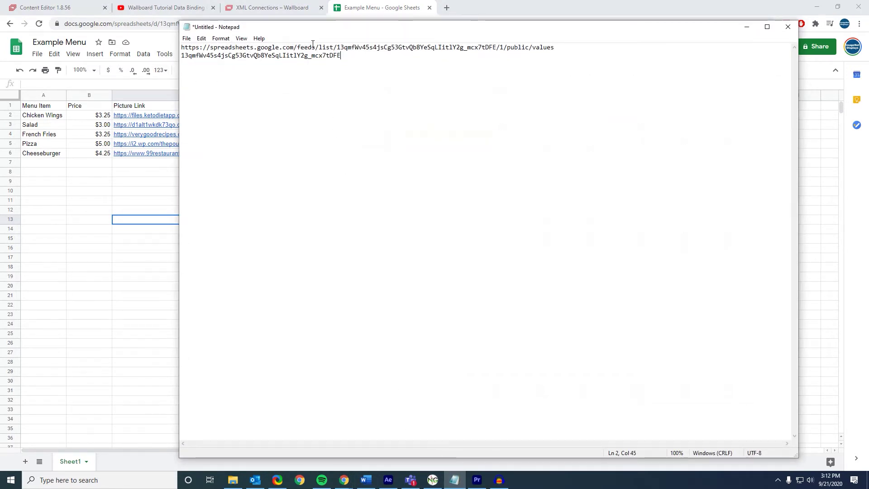
drag(337, 47, 498, 47)
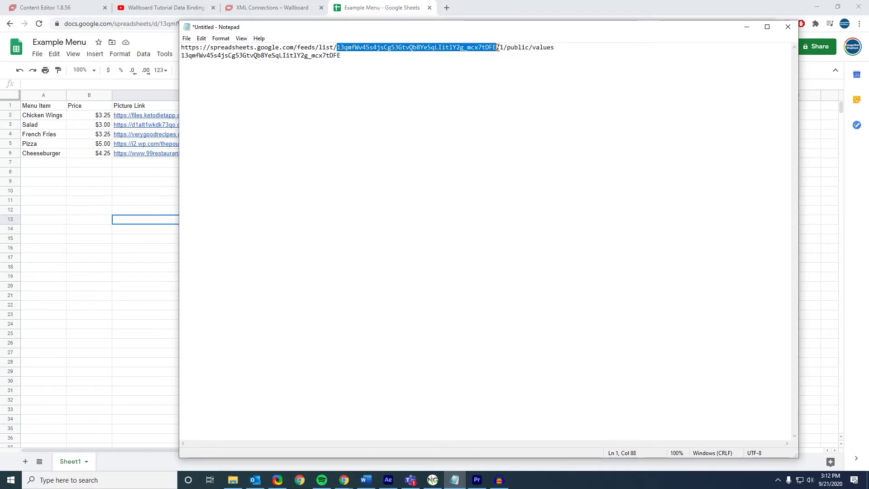
key(ctrl+v)
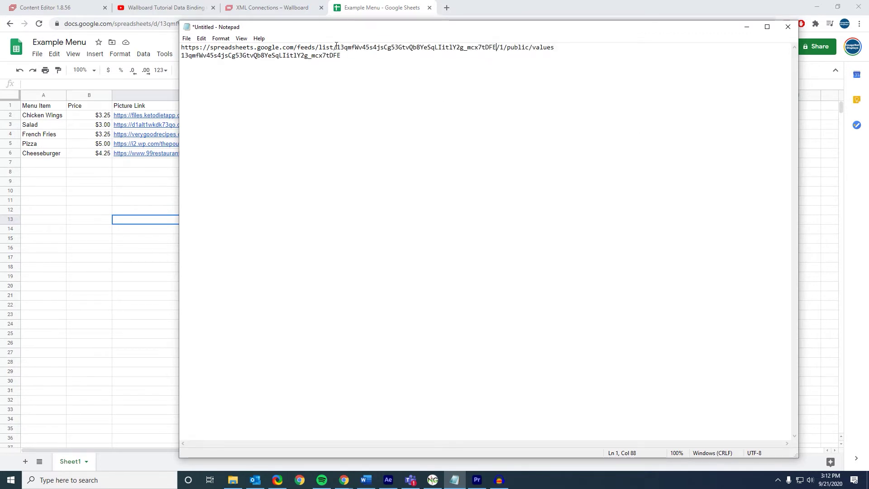
drag(573, 47, 175, 34)
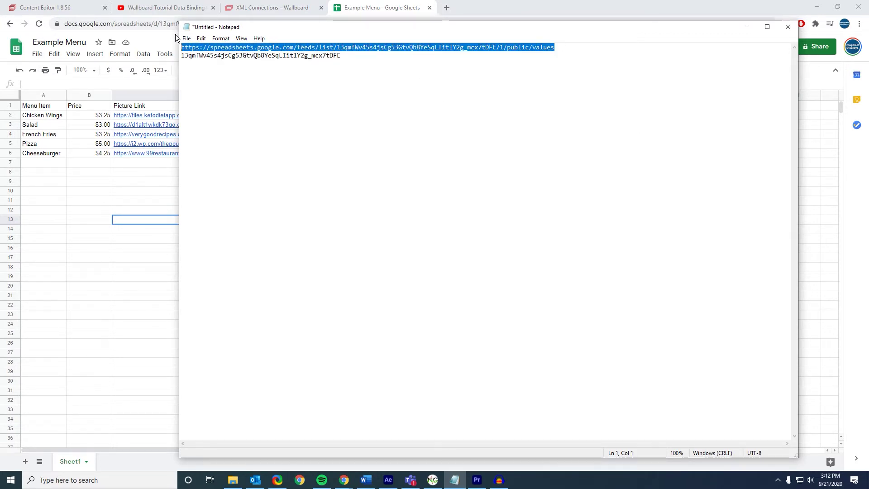
- Go to Settings > Datasources in Wallboard CMS and bring up the Add new options
click(744, 27)
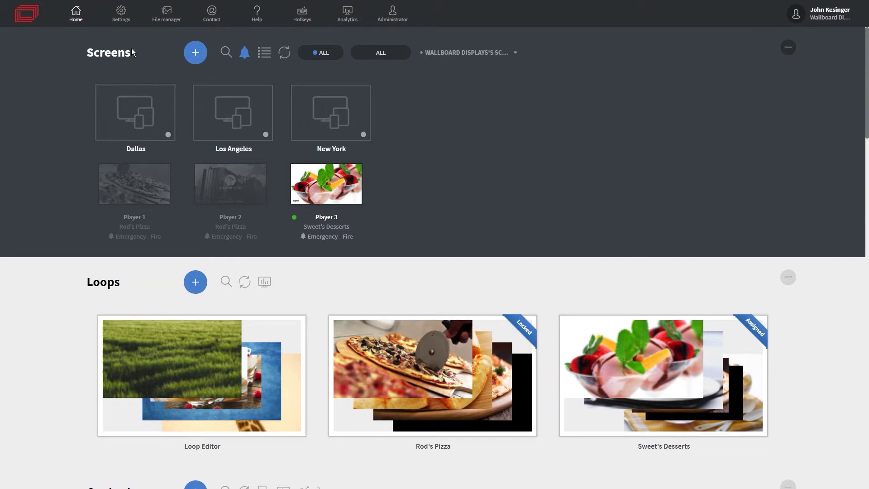
click(121, 16)
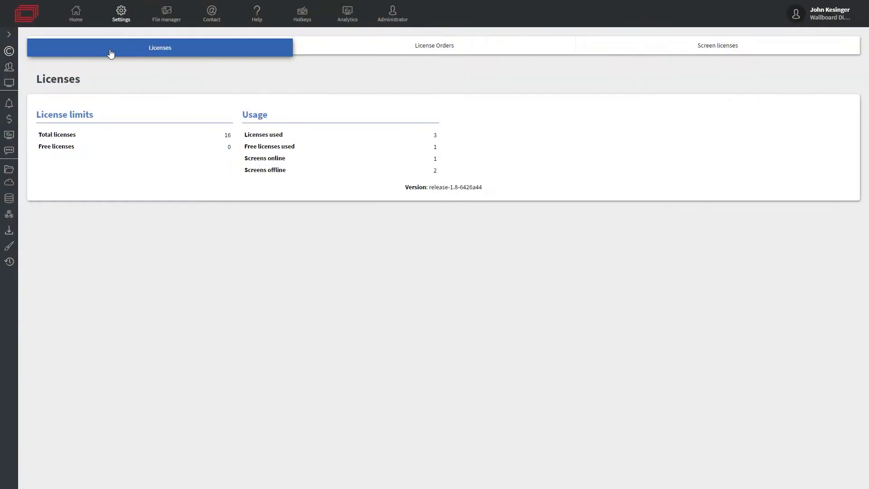
click(9, 34)
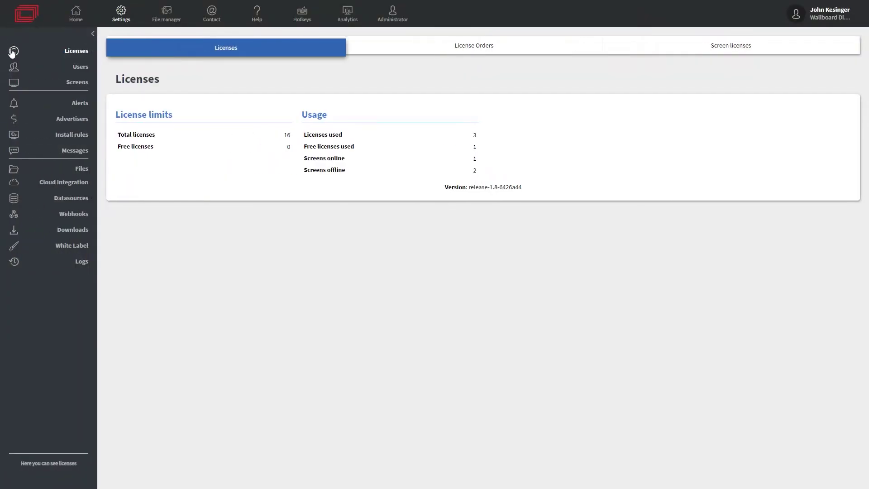
click(70, 199)
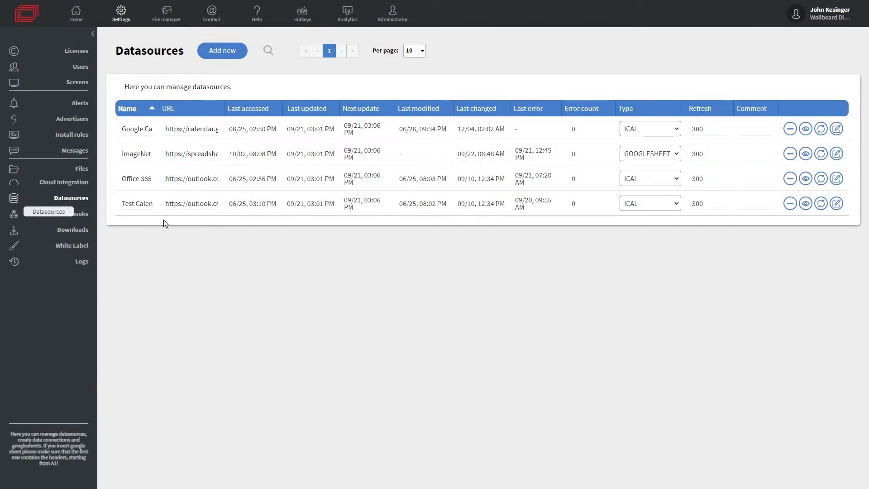
click(241, 58)
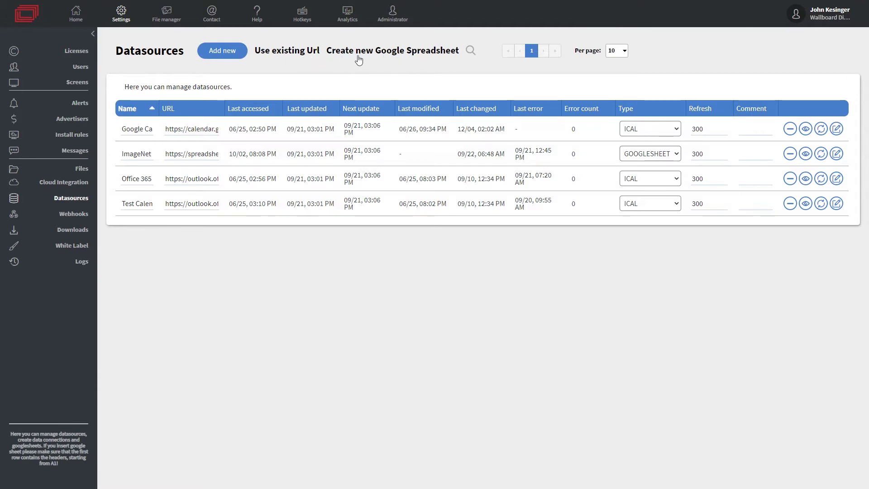
- Add a datasource from an existing URL and name it Test
click(284, 53)
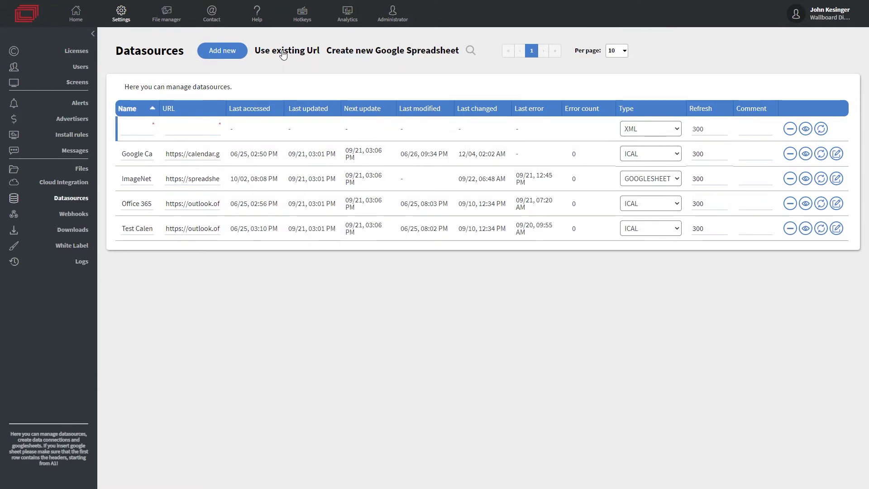
click(144, 123)
click(138, 148)
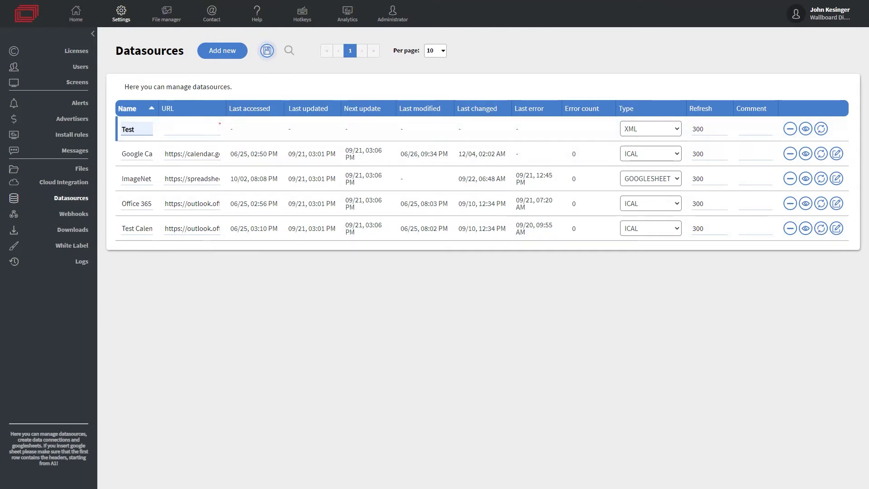
- Paste the spreadsheet feed URL from Notepad into the Test row's URL field
key(alt+Tab)
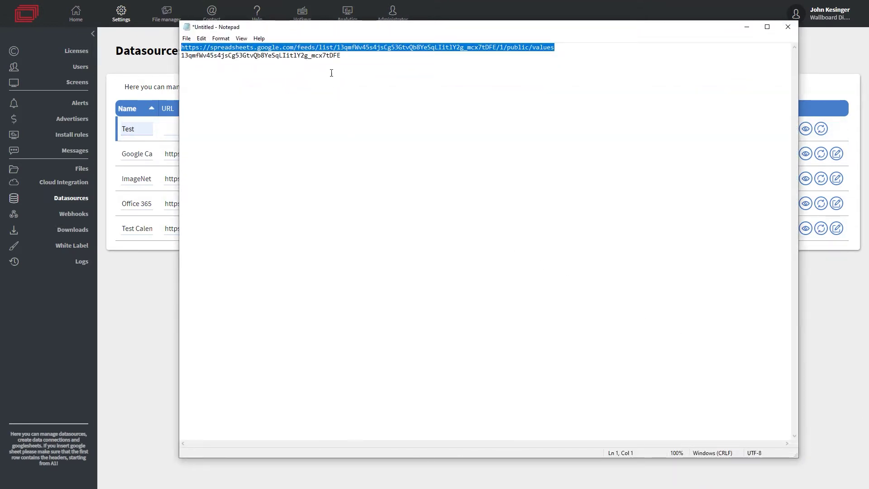
click(330, 63)
drag(347, 57, 182, 57)
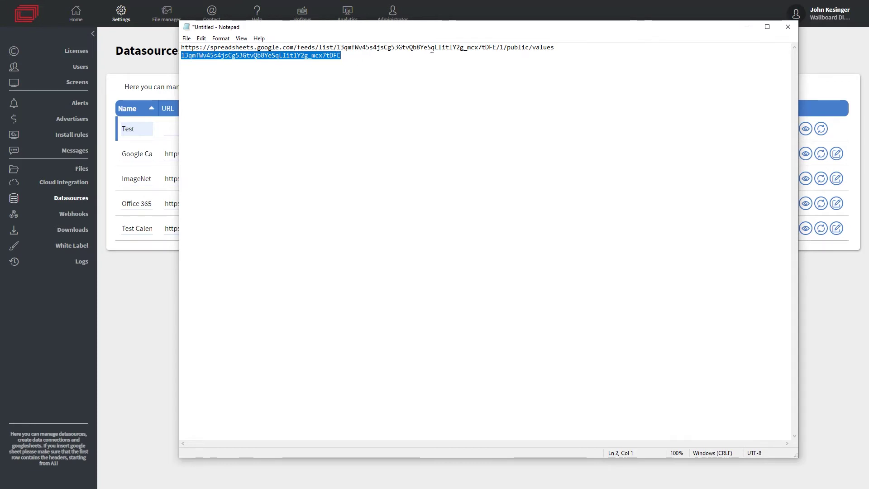
double_click(501, 47)
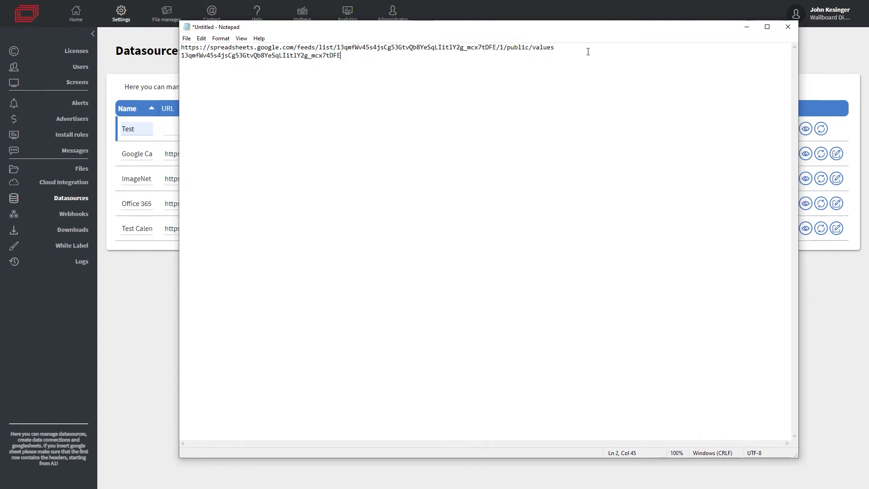
drag(587, 49, 182, 45)
key(ctrl+c)
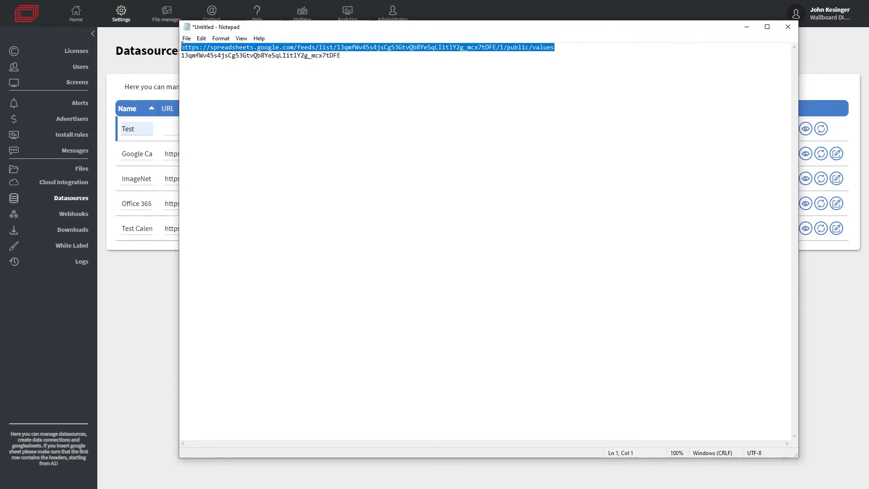
click(742, 27)
click(193, 129)
key(ctrl+v)
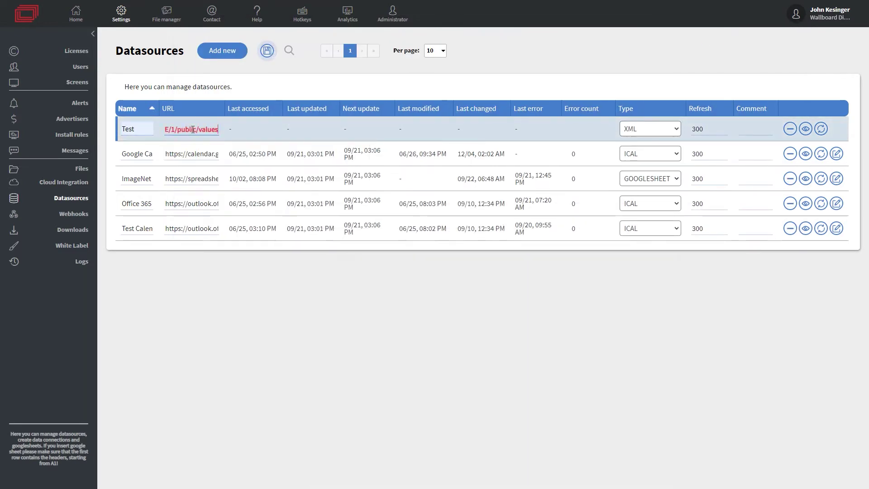
- Set the Test datasource type to GOOGLESHEET, keep refresh 300, and save
click(669, 131)
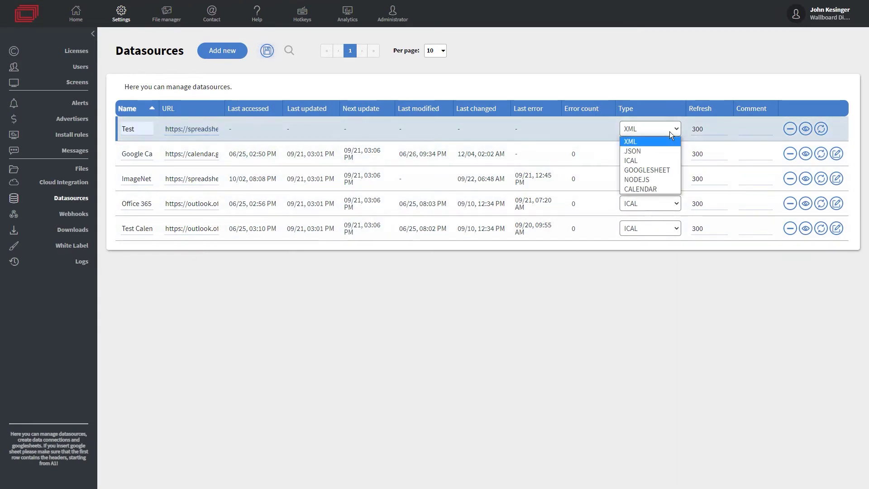
click(628, 170)
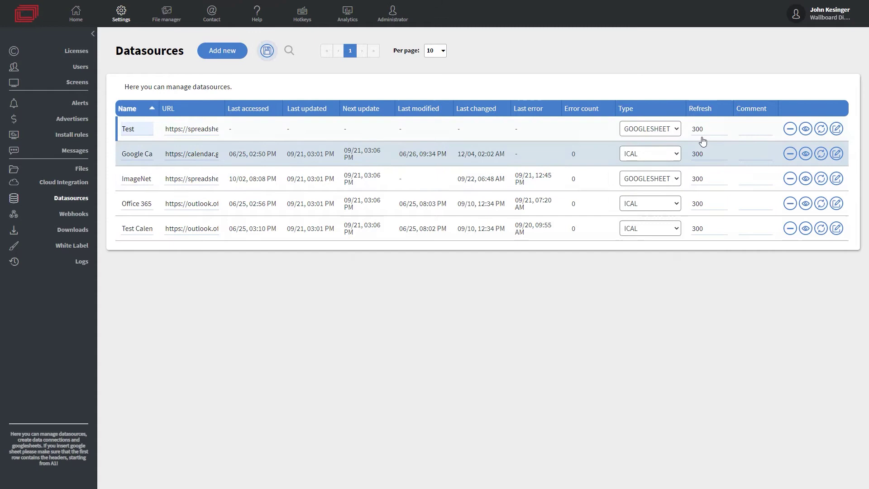
drag(702, 129, 690, 130)
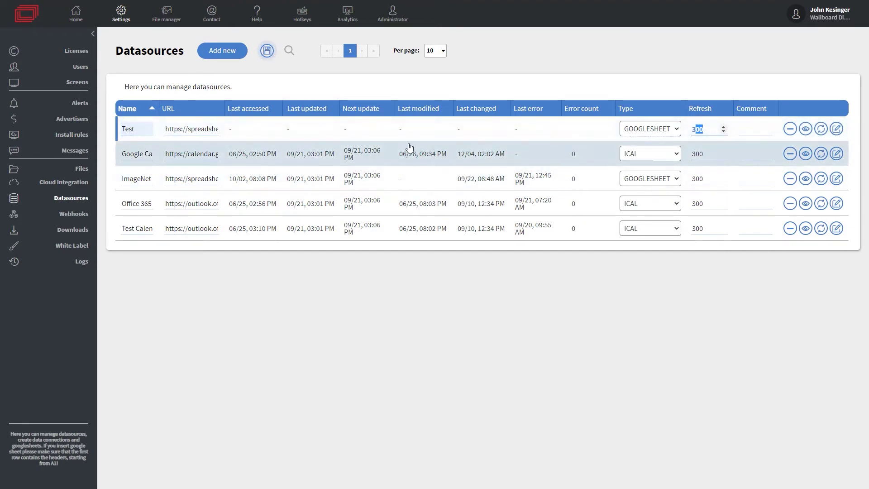
click(266, 50)
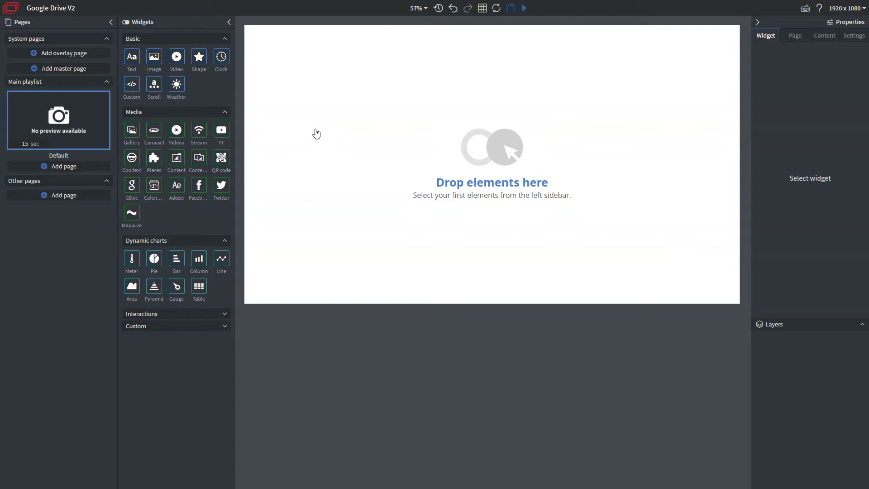
- Add a text widget and duplicate it, aligning the copy beside the original
drag(131, 58, 382, 127)
key(ctrl+c)
key(ctrl+v)
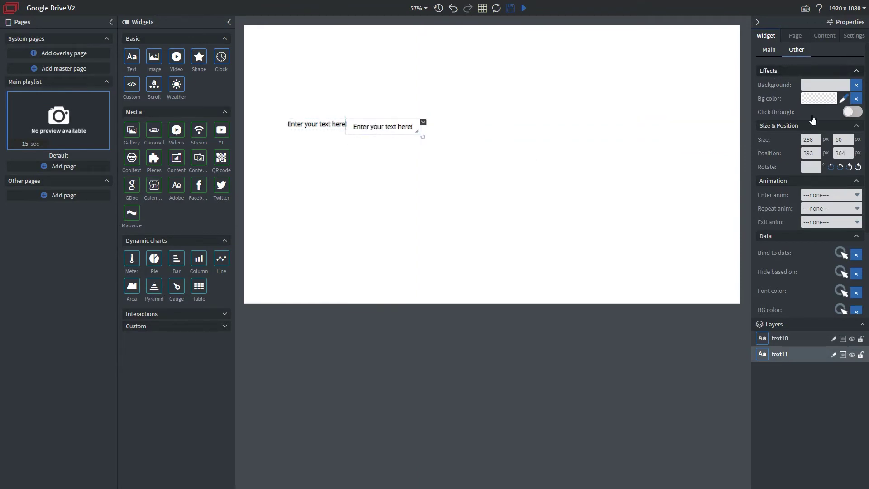
click(816, 151)
click(816, 151)
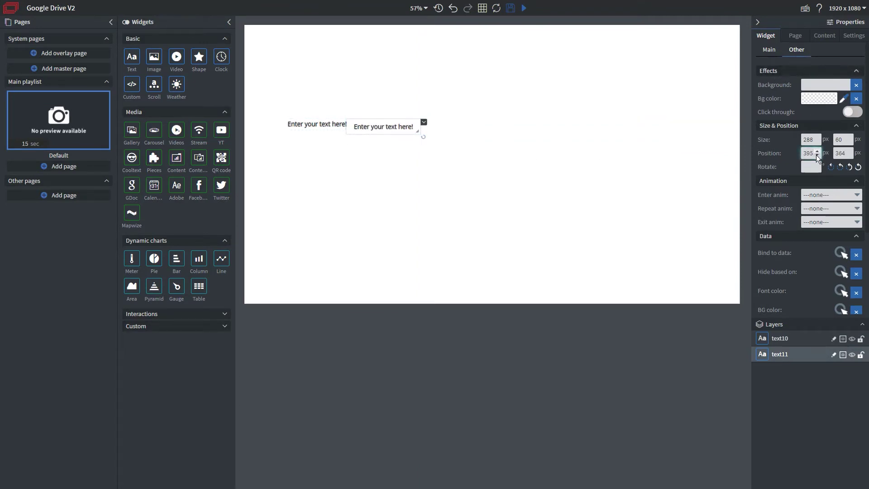
click(816, 155)
click(816, 156)
click(849, 155)
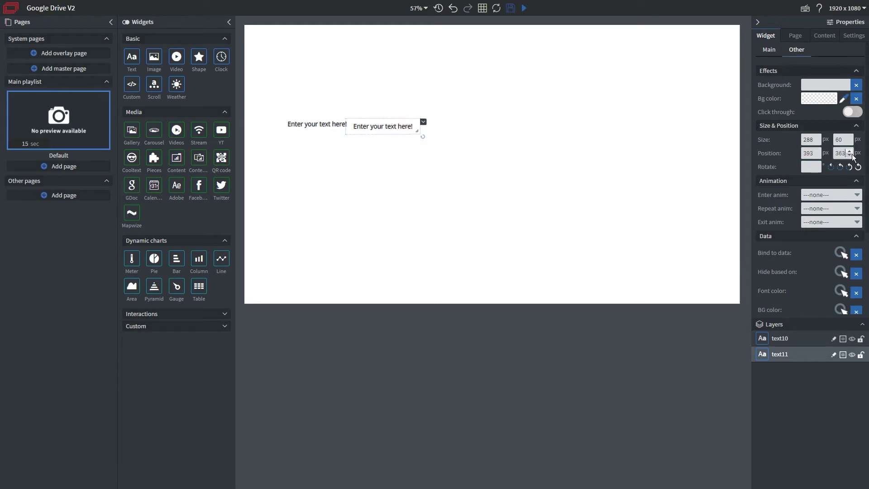
click(850, 156)
click(849, 156)
click(849, 155)
click(850, 156)
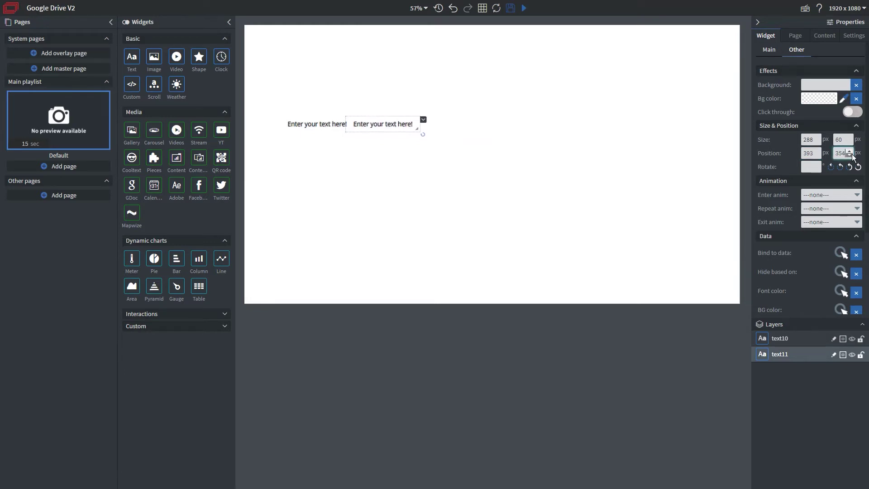
click(850, 153)
click(651, 184)
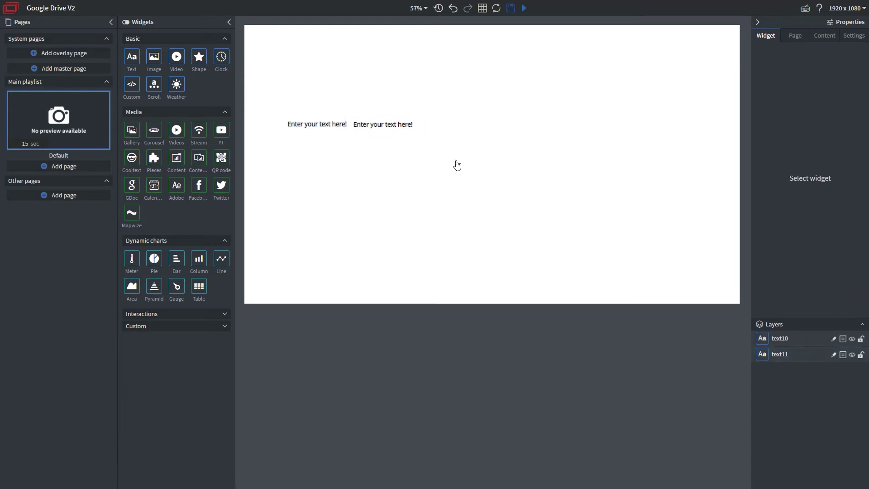
- Place an image widget to the right of the two text widgets
click(157, 61)
drag(291, 49, 467, 126)
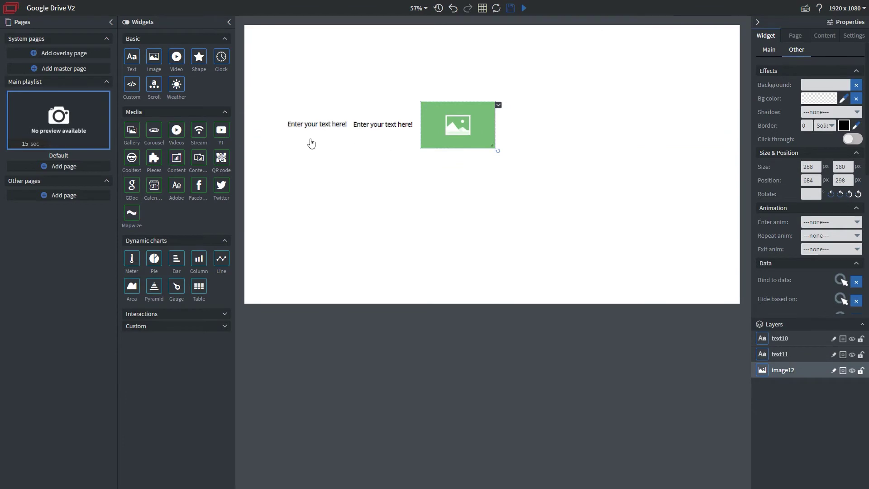
click(311, 144)
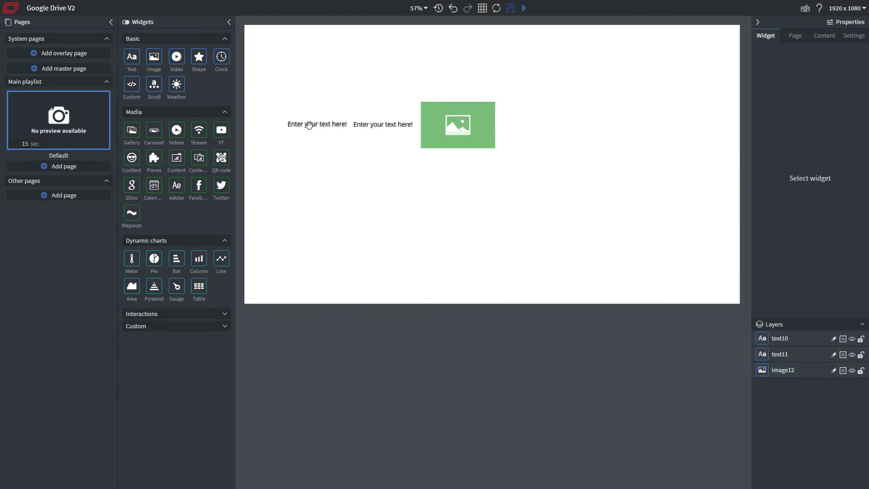
click(309, 125)
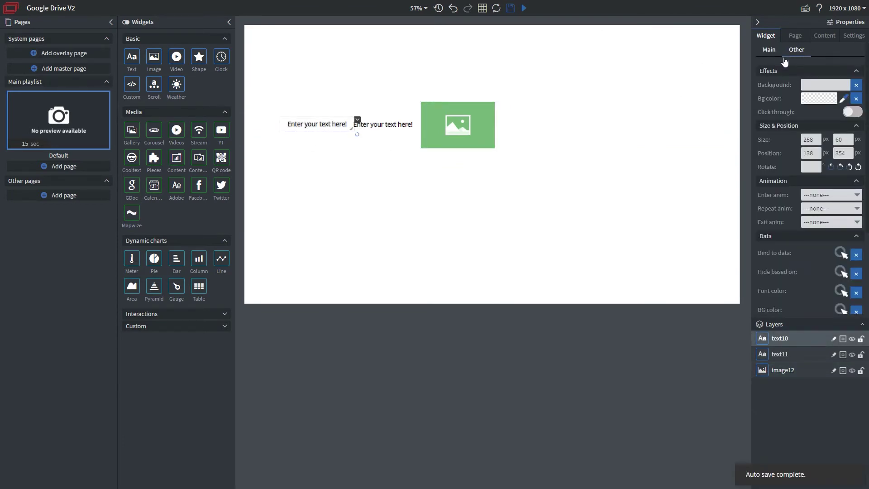
- Bind text10 to the Test datasource, row 1, menuitem column, showing Chicken Wings
click(835, 254)
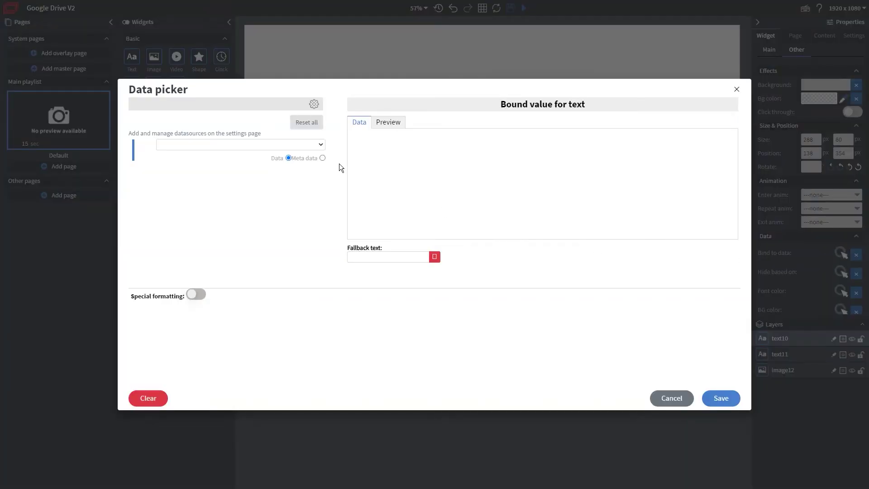
click(316, 144)
click(269, 195)
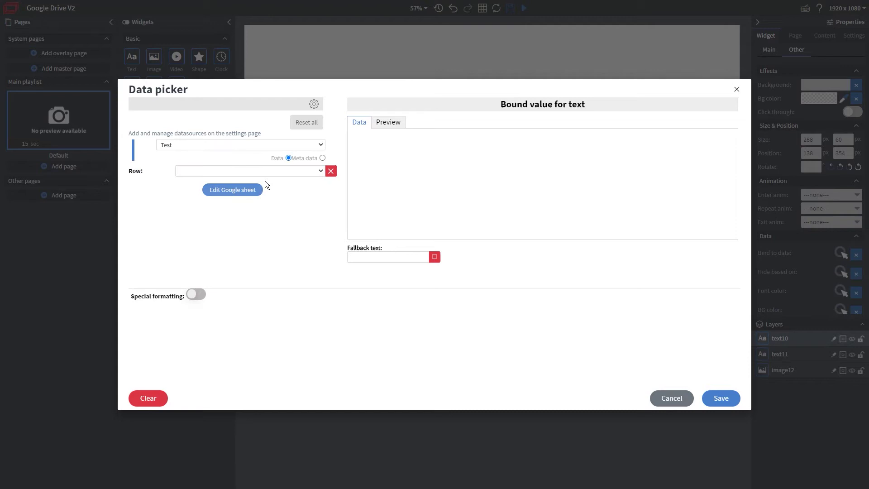
click(270, 171)
click(261, 186)
click(261, 186)
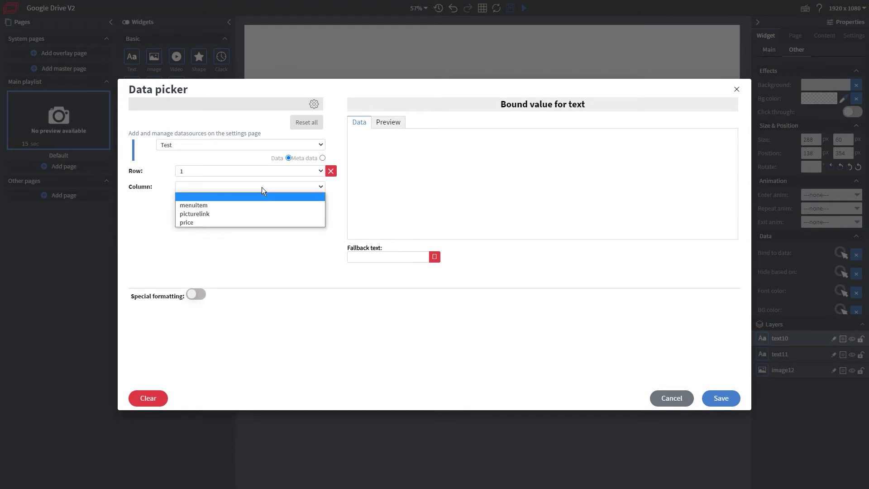
click(257, 204)
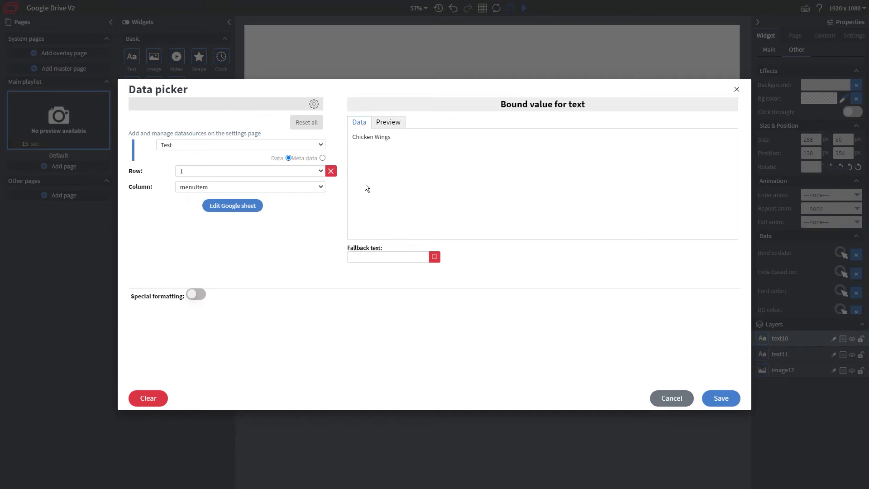
click(721, 399)
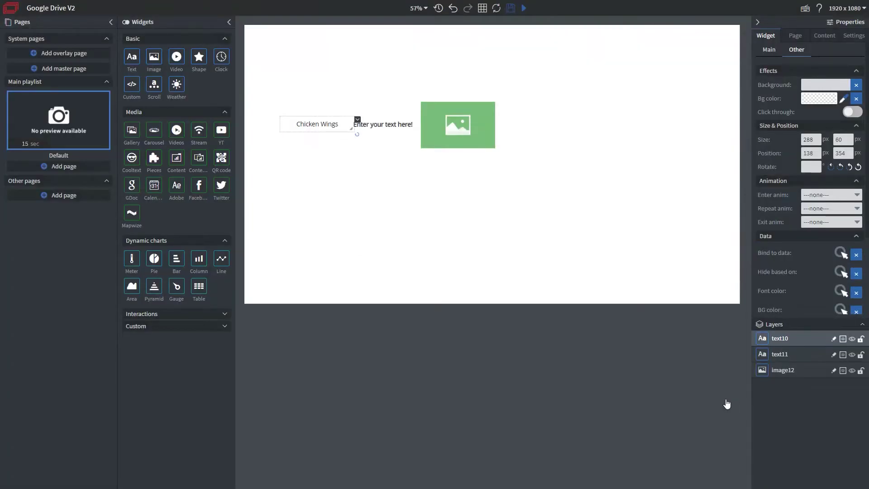
- Bind the second text to Test row 1's price column, showing $3.25
click(385, 124)
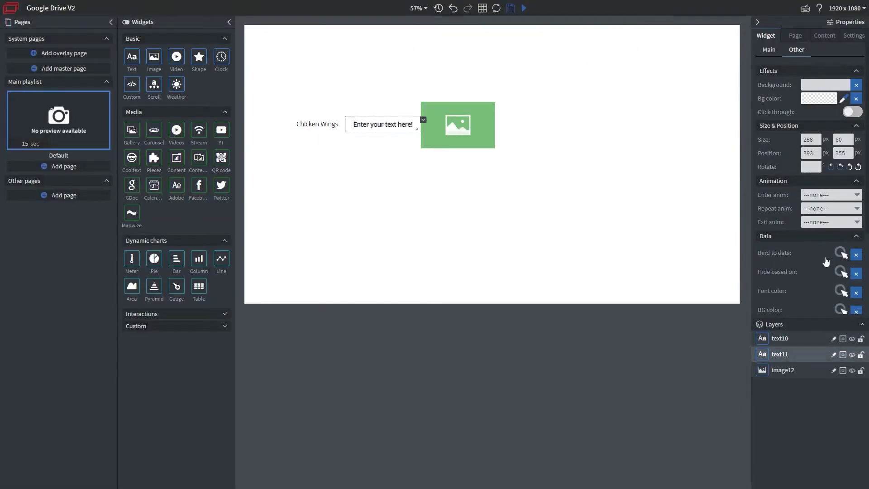
click(840, 254)
click(262, 144)
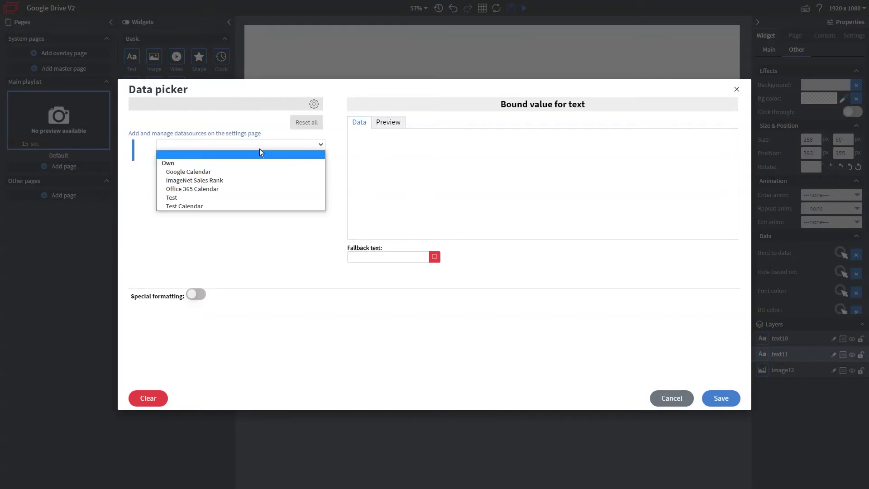
click(243, 195)
click(231, 171)
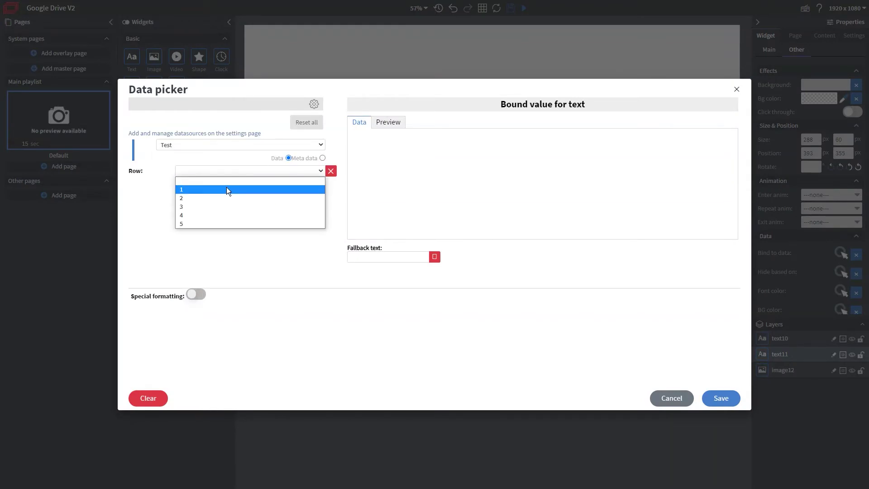
click(226, 187)
click(226, 186)
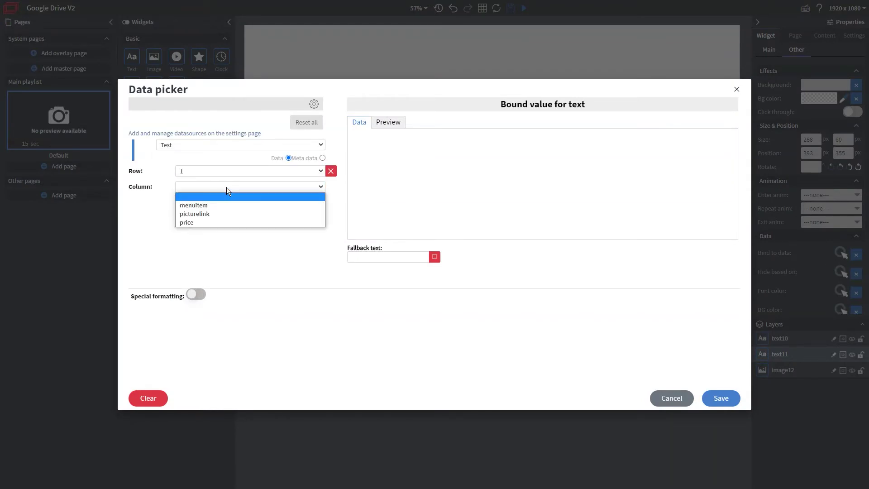
click(221, 222)
click(721, 398)
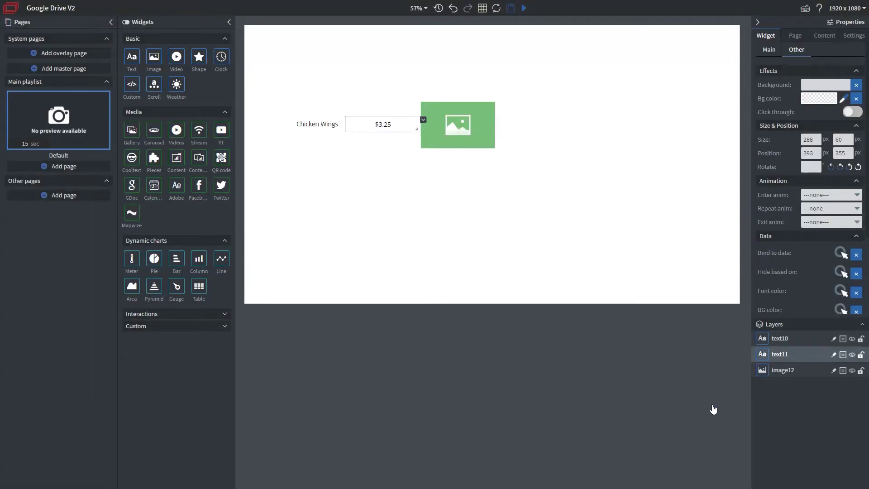
- Bind the image source to Test row 1's picturelink, loading the chicken wings photo
click(452, 136)
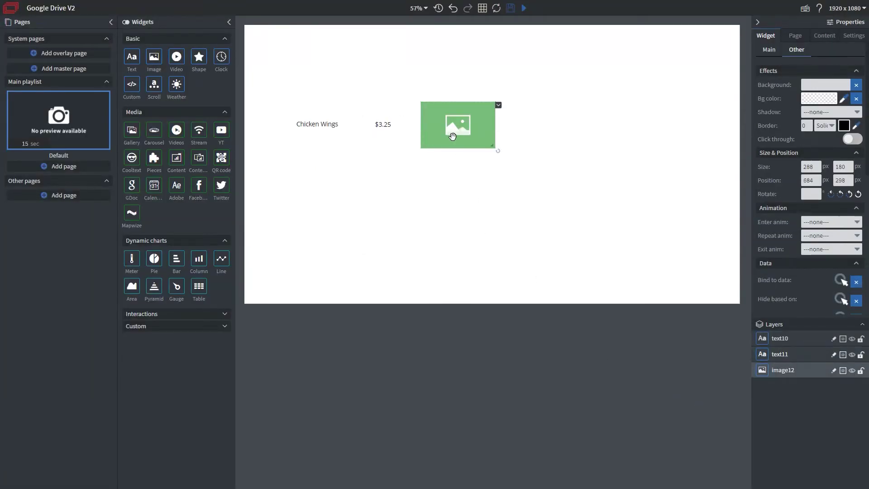
click(838, 282)
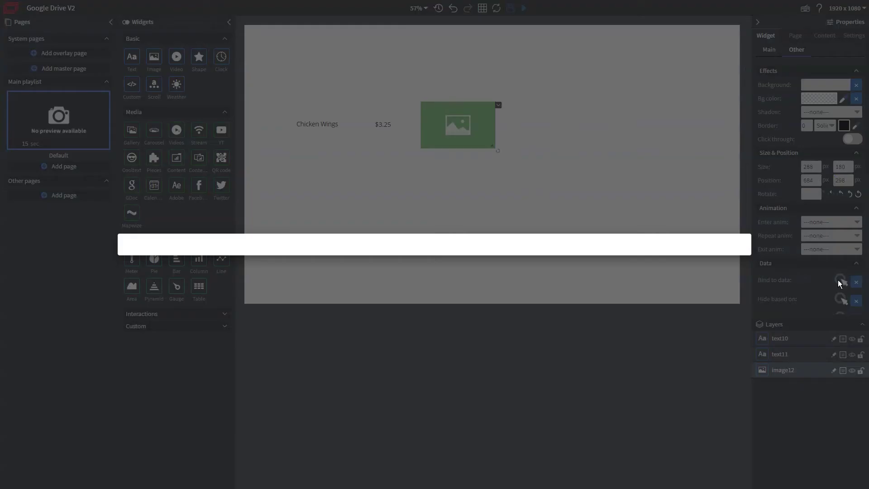
click(299, 185)
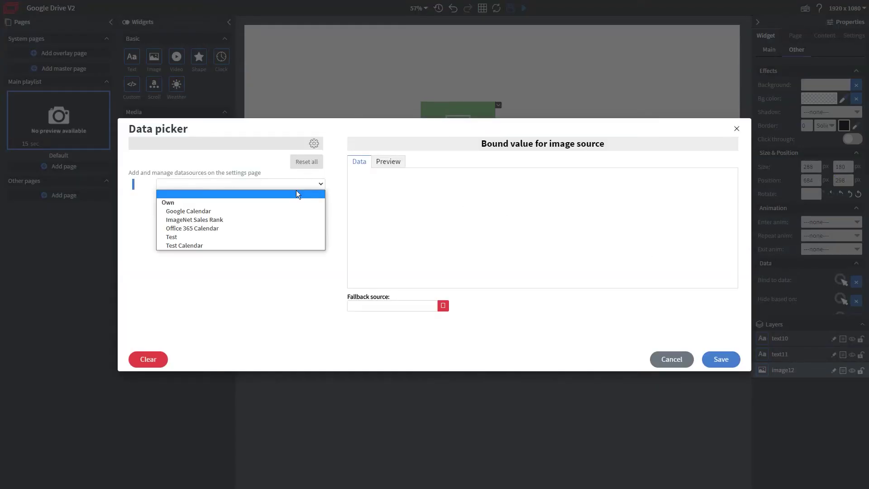
click(286, 237)
click(269, 200)
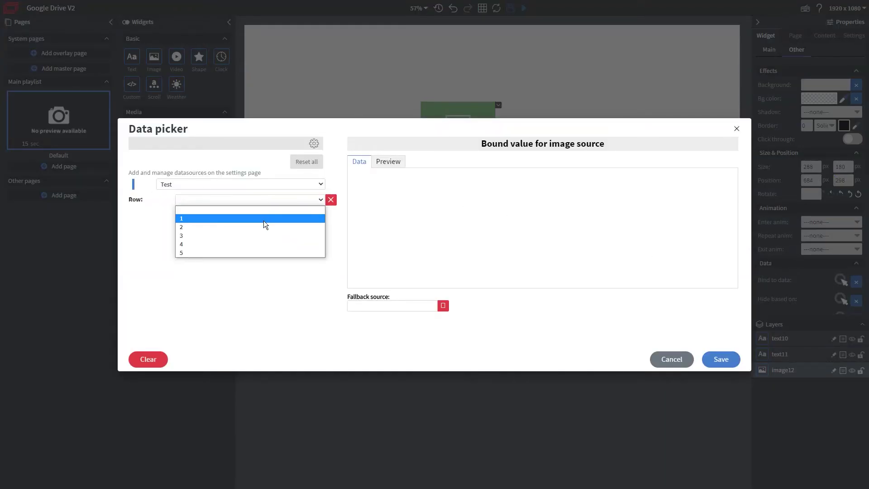
click(263, 221)
click(265, 214)
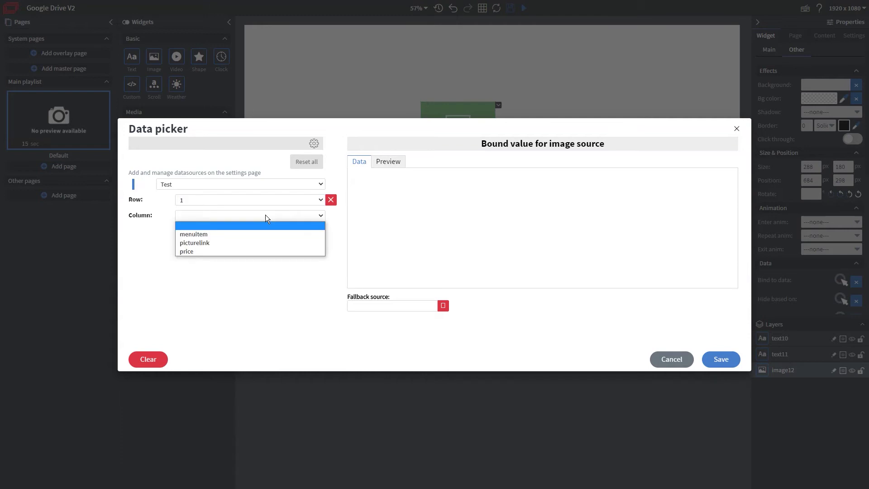
click(254, 243)
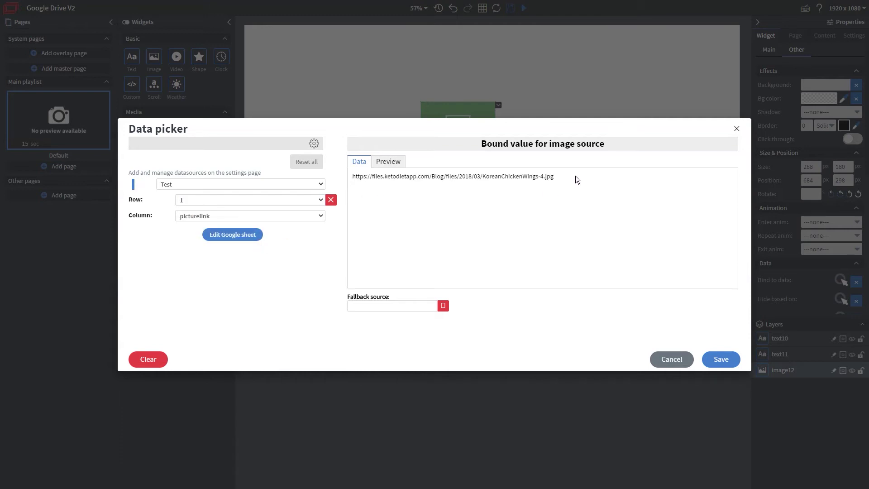
click(713, 360)
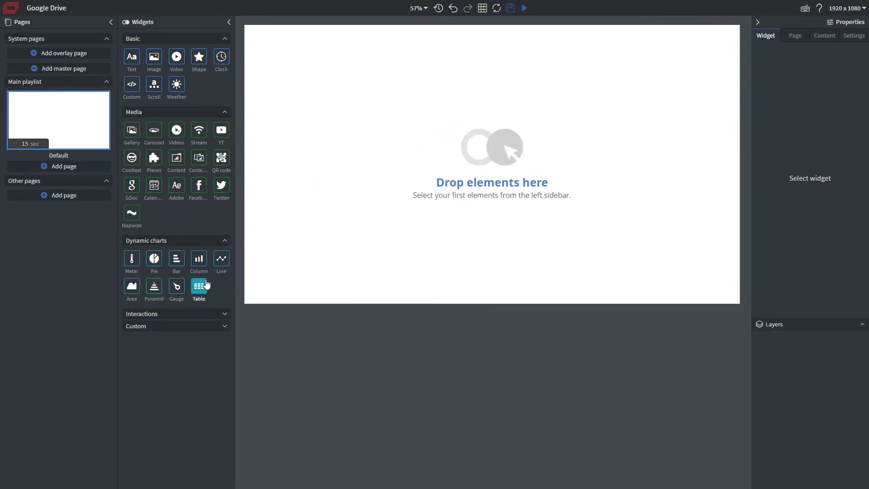
- Add a large table to the page and bind it to the Testing datasource
drag(206, 284, 519, 295)
mouse_move(422, 253)
mouse_down()
mouse_move(448, 252)
mouse_move(435, 252)
mouse_up()
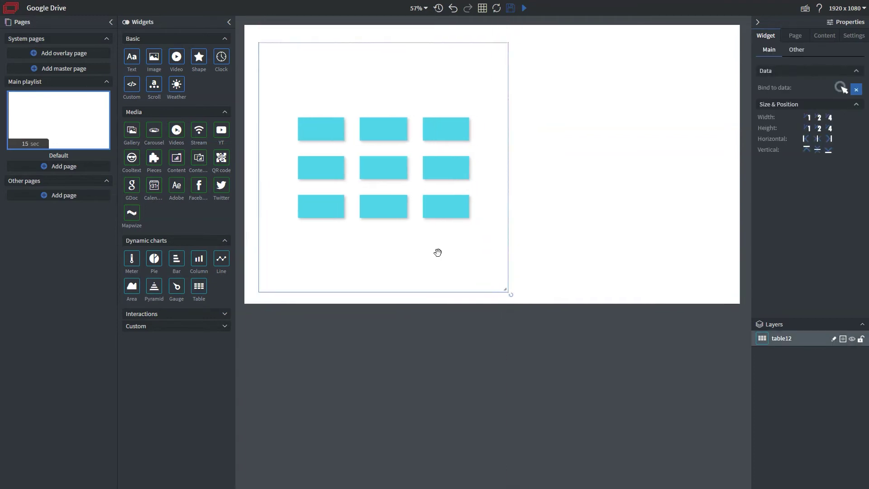
click(841, 88)
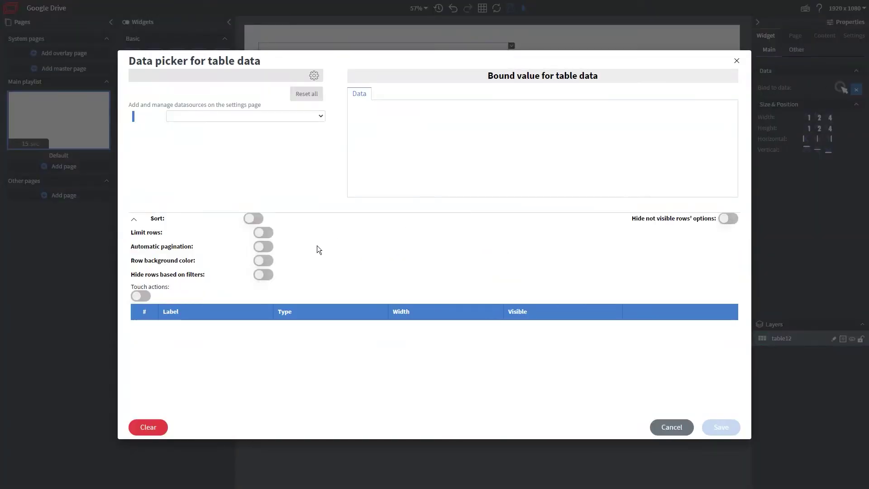
click(259, 118)
click(231, 186)
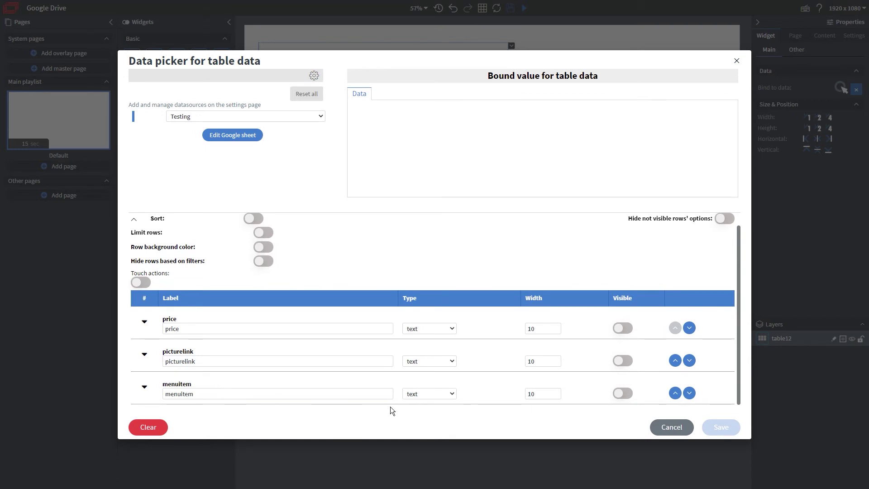
- Show all columns ordered menuitem, price, picturelink, with picturelink displayed as images
click(621, 327)
click(622, 360)
click(618, 393)
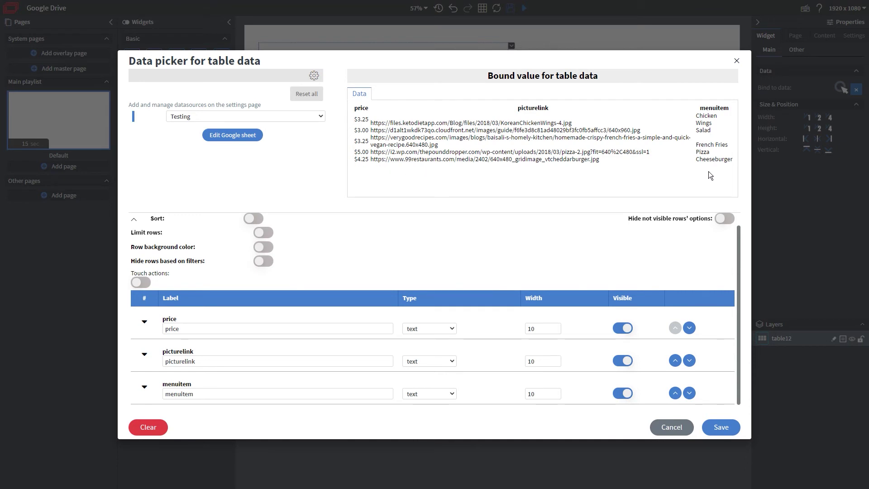
click(675, 393)
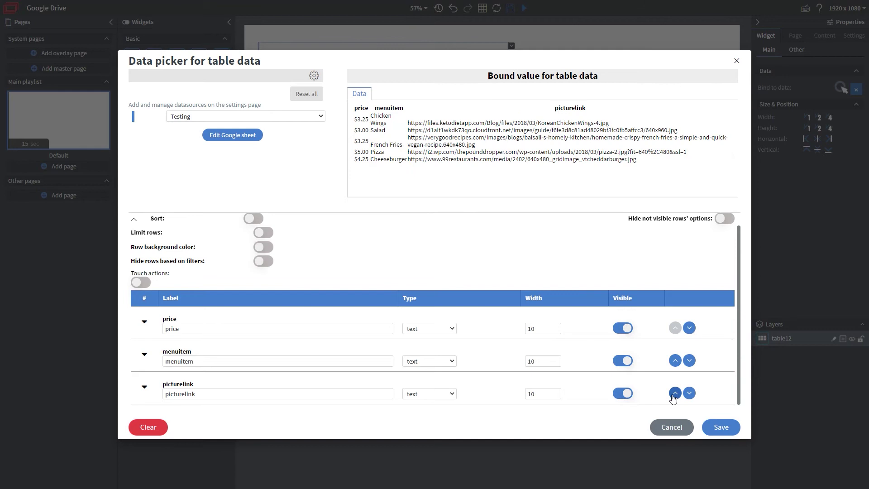
click(689, 329)
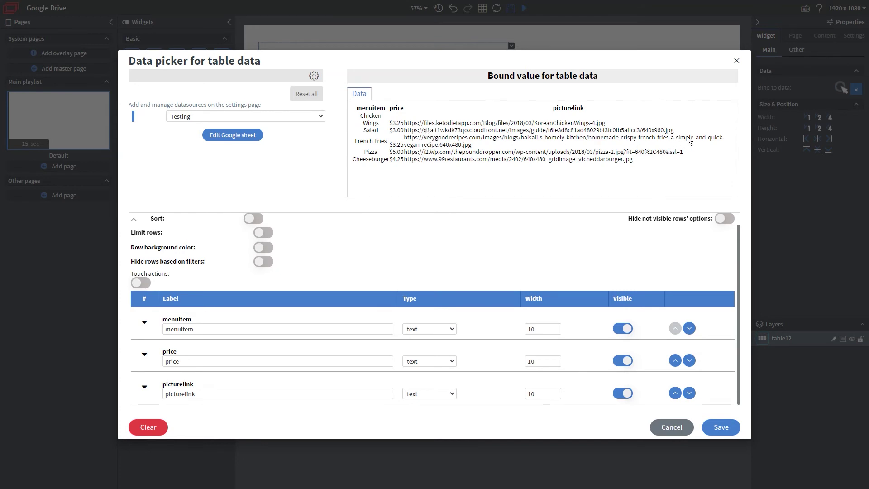
click(429, 395)
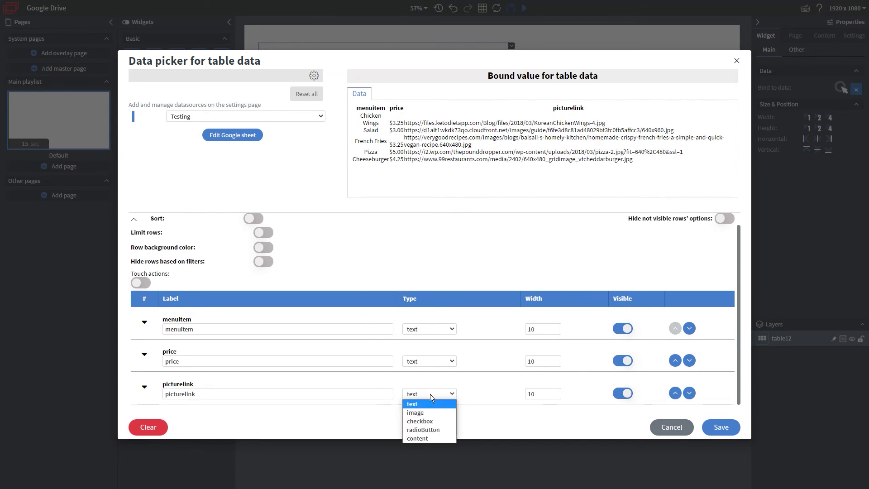
click(425, 411)
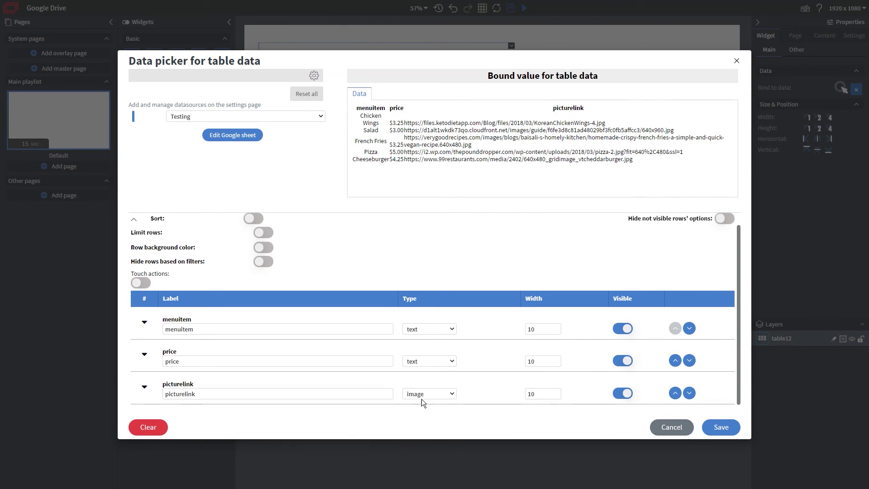
- Save the table binding, then clear the menuitem, price and picturelink header labels
click(711, 428)
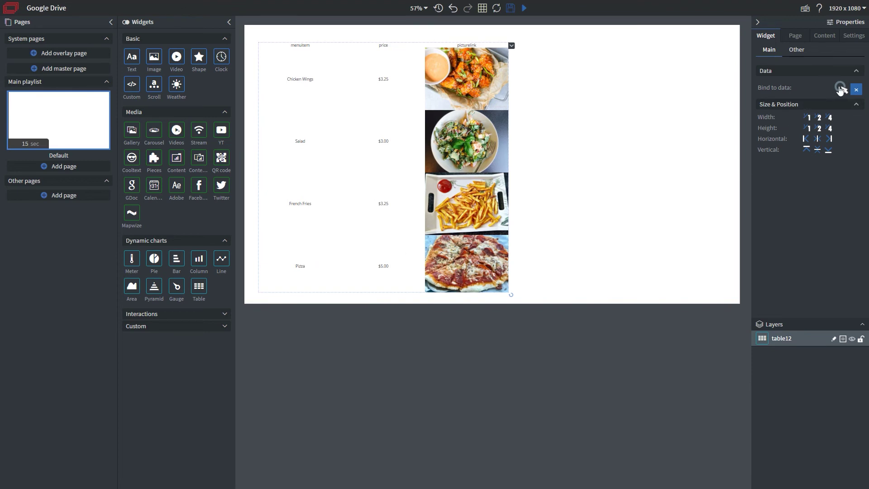
click(840, 89)
drag(267, 342, 148, 347)
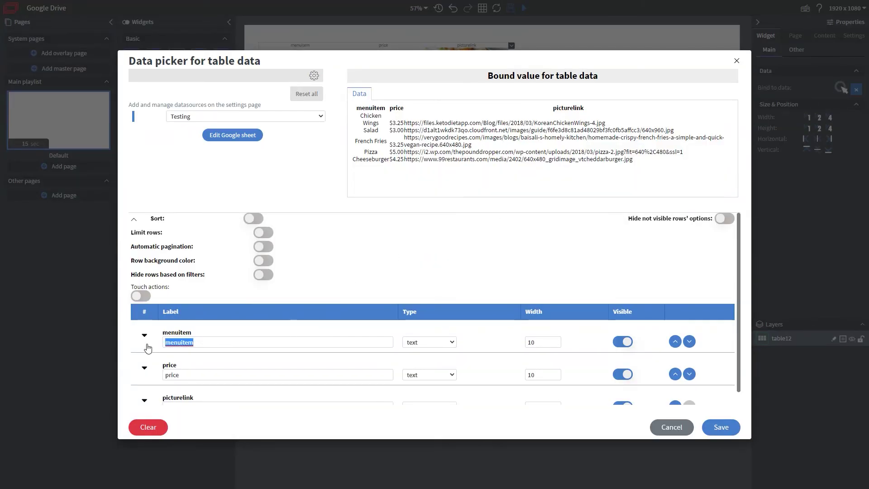
key(BackSpace)
drag(262, 375, 131, 376)
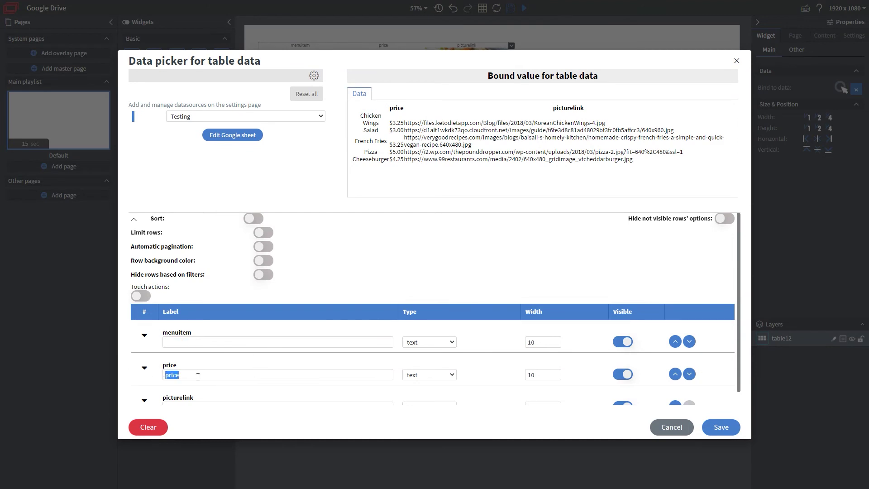
key(BackSpace)
scroll(287, 376, down, 1)
drag(273, 393, 158, 395)
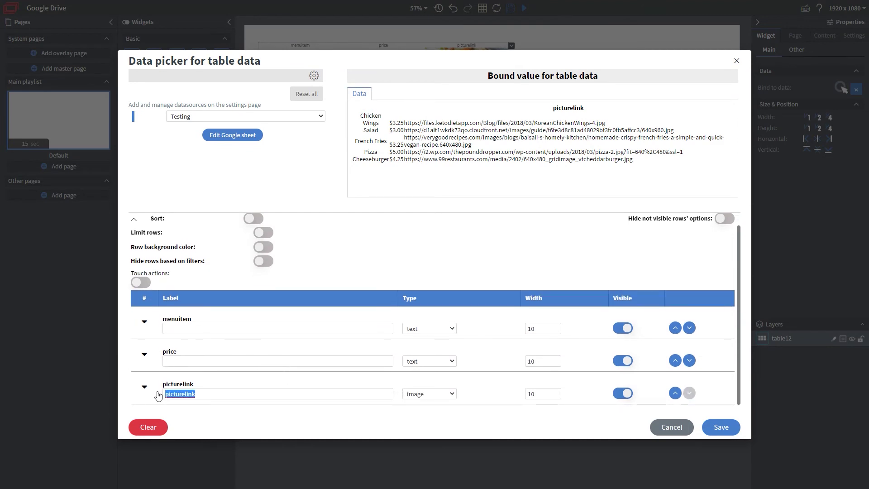
key(BackSpace)
scroll(232, 294, up, 1)
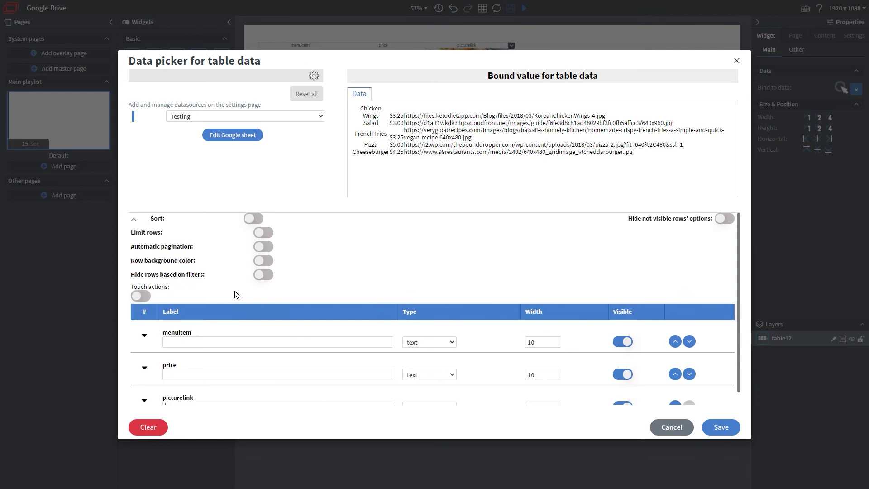
- Paginate the menu table automatically: 3 rows per page, 10-second delay, 2-second fade animation
click(263, 246)
double_click(317, 249)
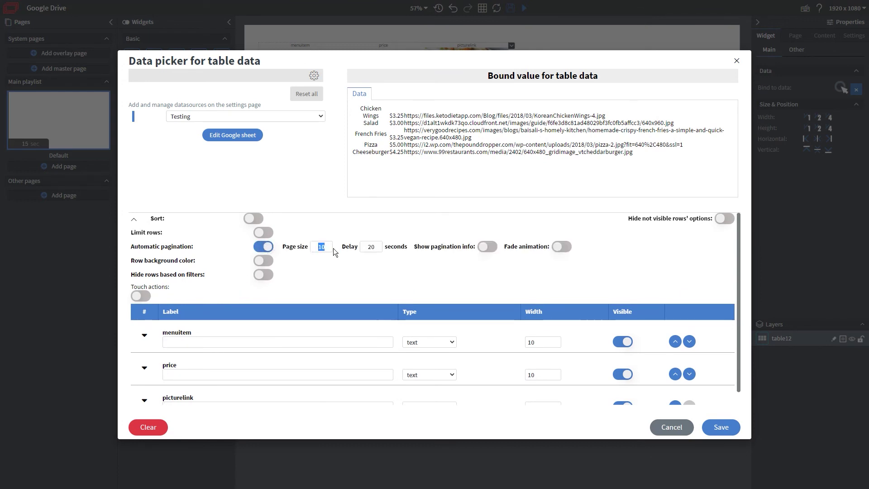
text(3)
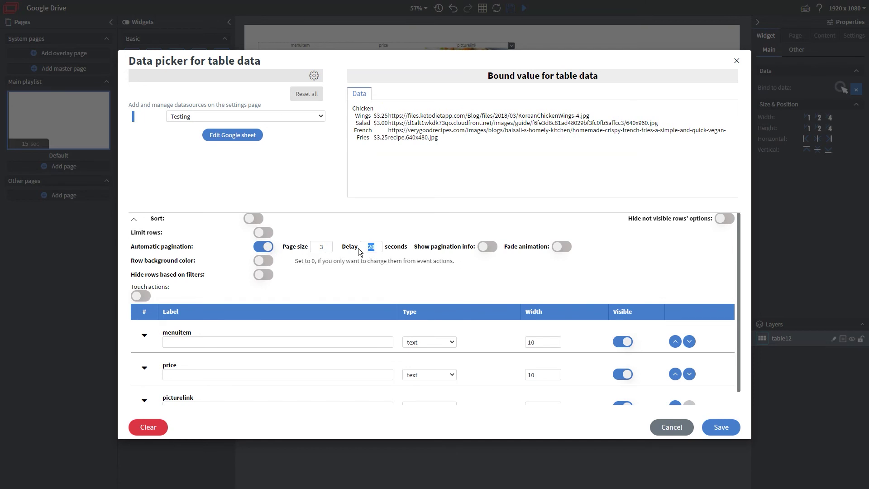
text(1)
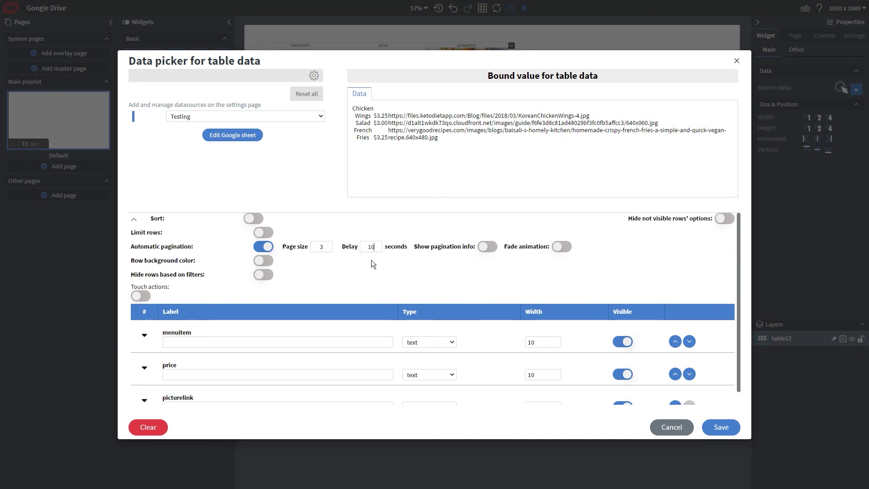
click(560, 249)
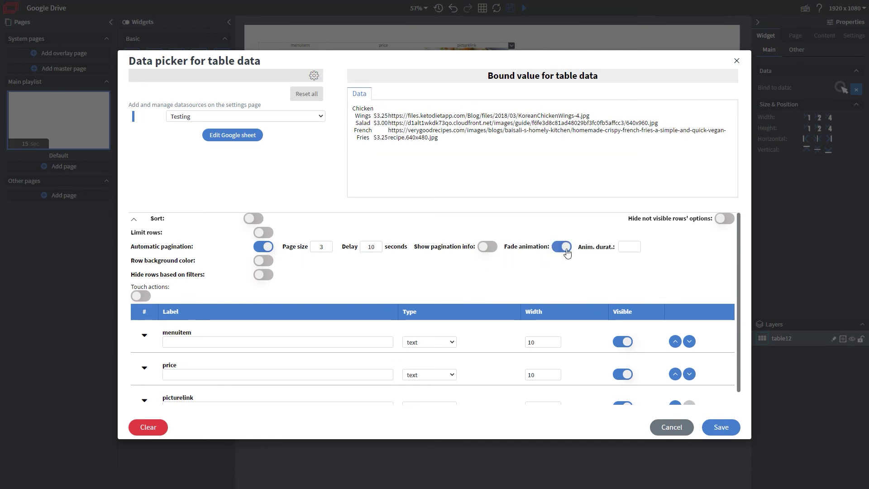
click(634, 245)
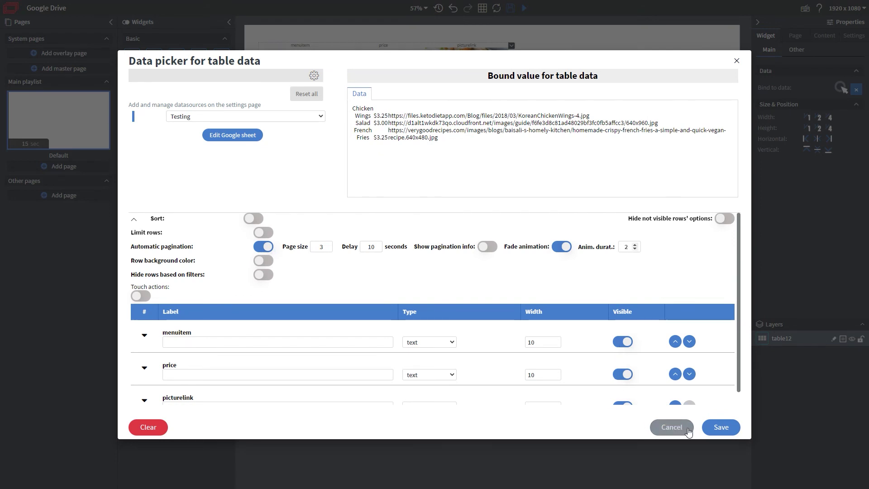
click(724, 432)
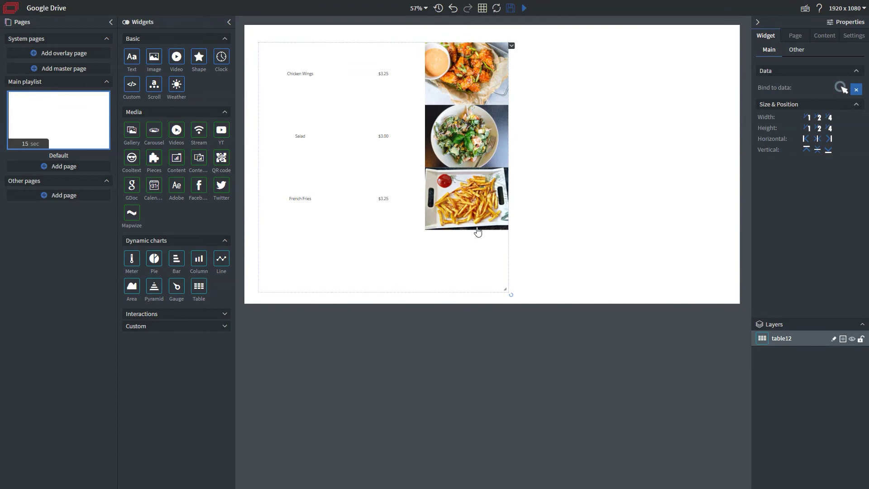
- Enlarge the table and set its font to size 82 Rubik-Bold
drag(474, 292, 637, 281)
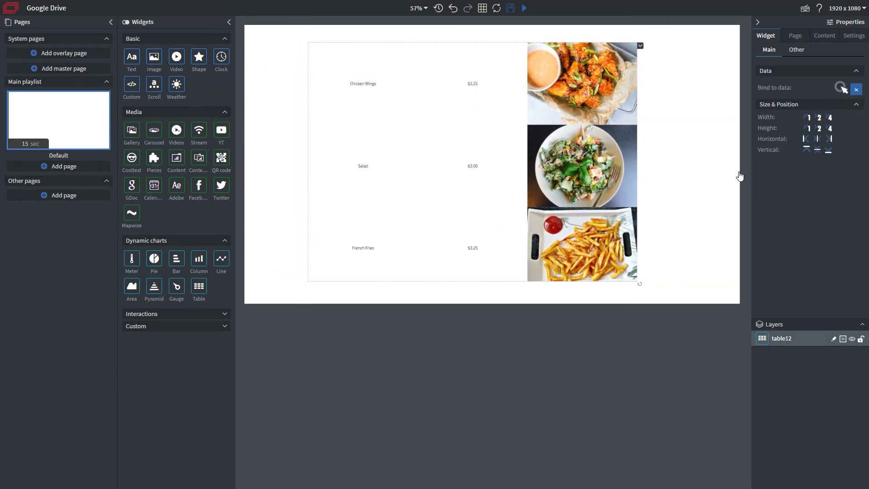
click(797, 51)
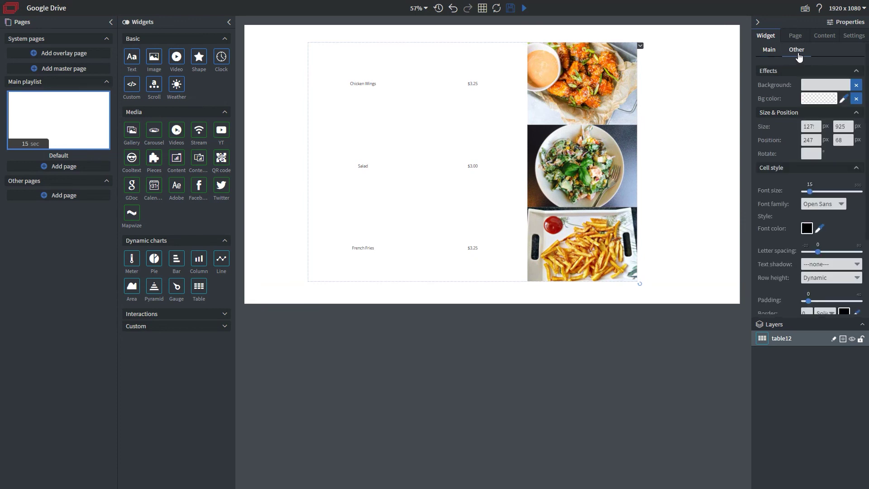
click(815, 192)
drag(818, 196, 821, 194)
click(814, 205)
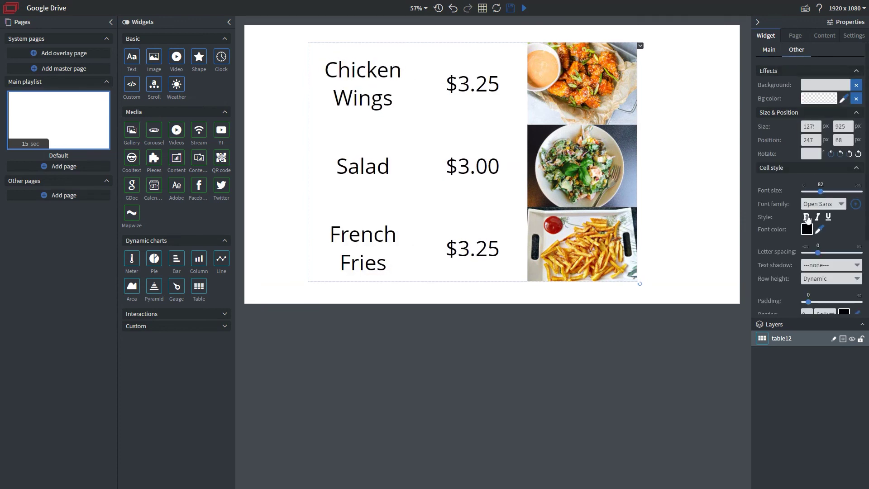
click(742, 265)
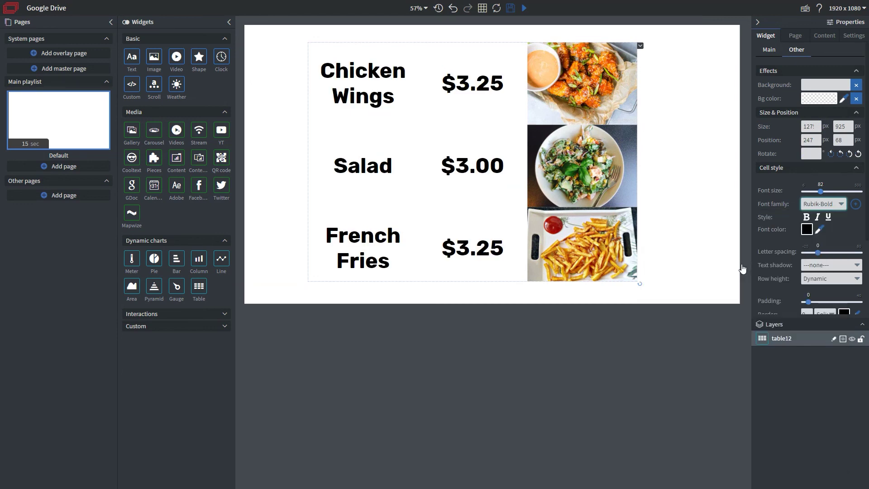
- Set the table font colour to dark blue #2b1fae
click(806, 229)
click(485, 225)
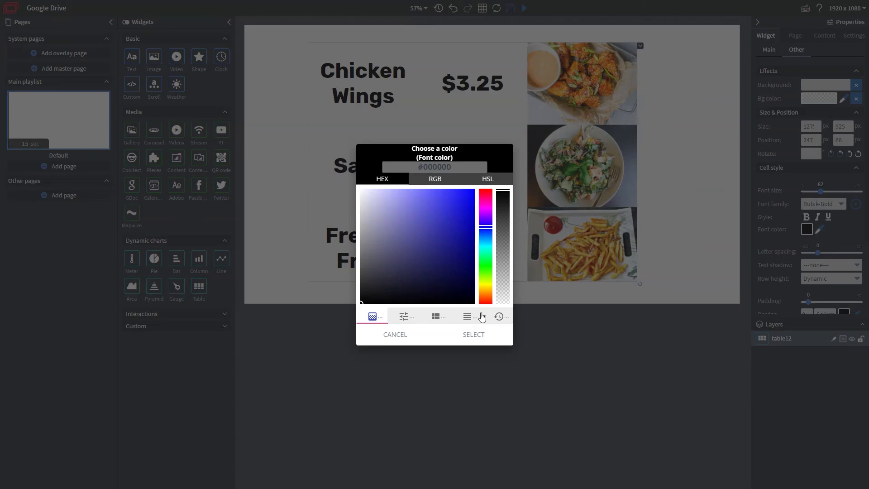
click(480, 336)
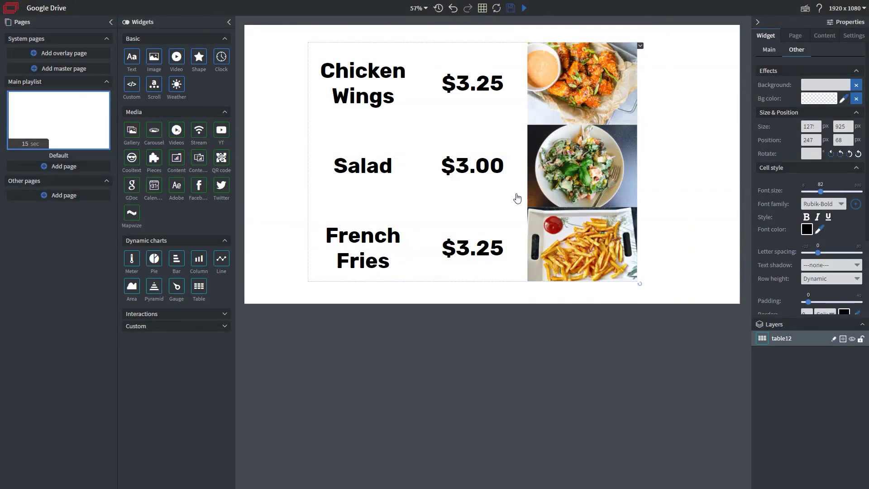
click(807, 230)
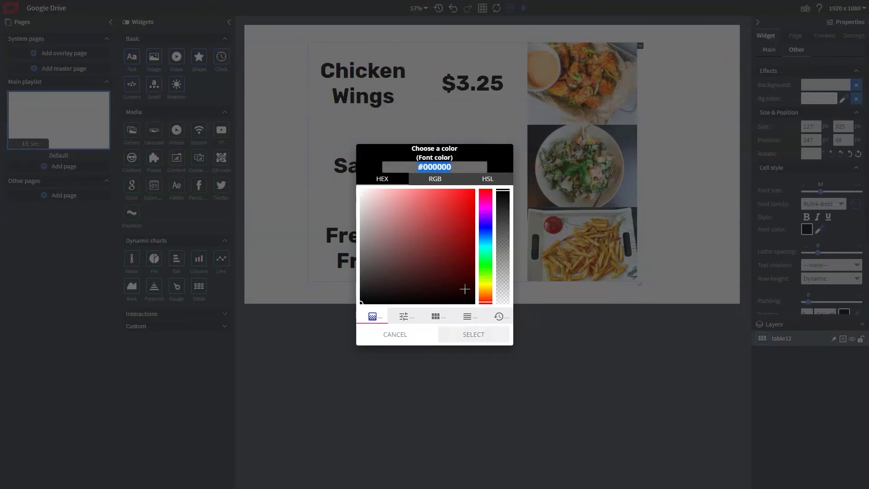
click(485, 224)
click(454, 225)
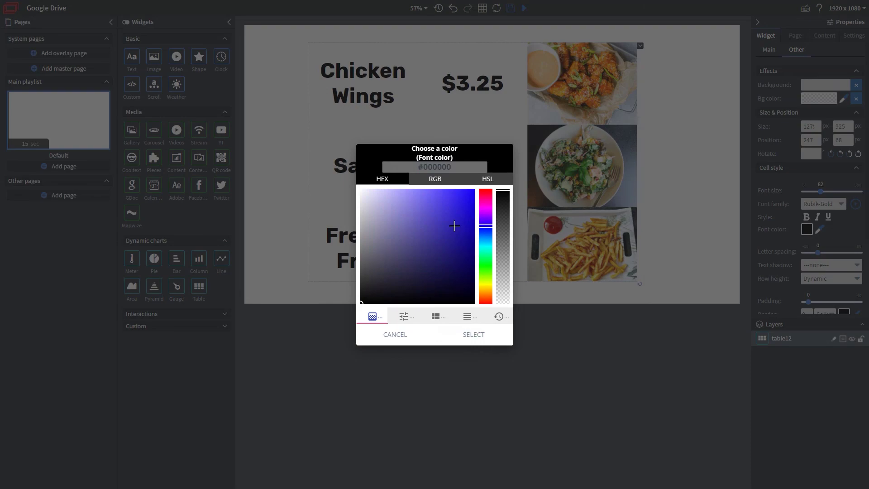
click(480, 342)
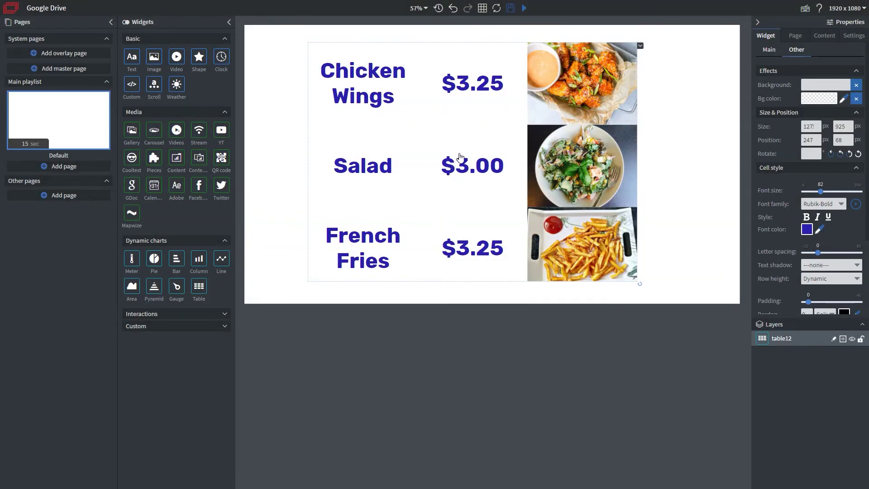
- Save the menu page content with the top-toolbar Save icon
click(509, 9)
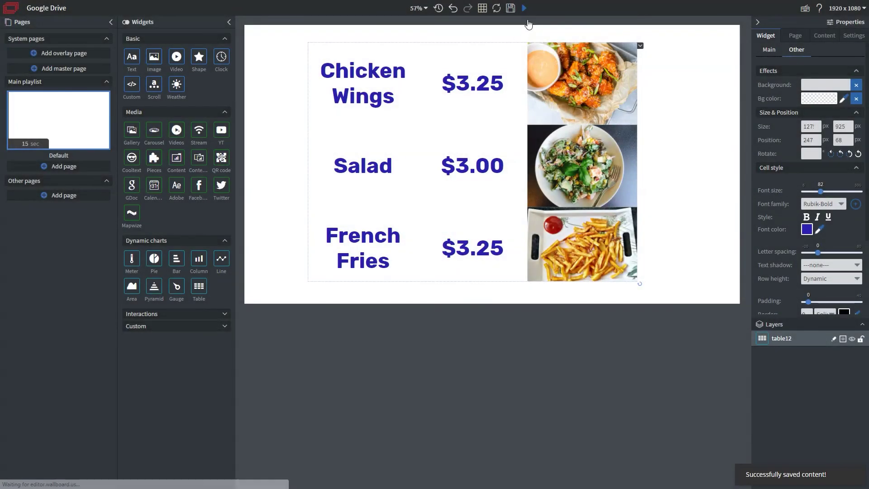